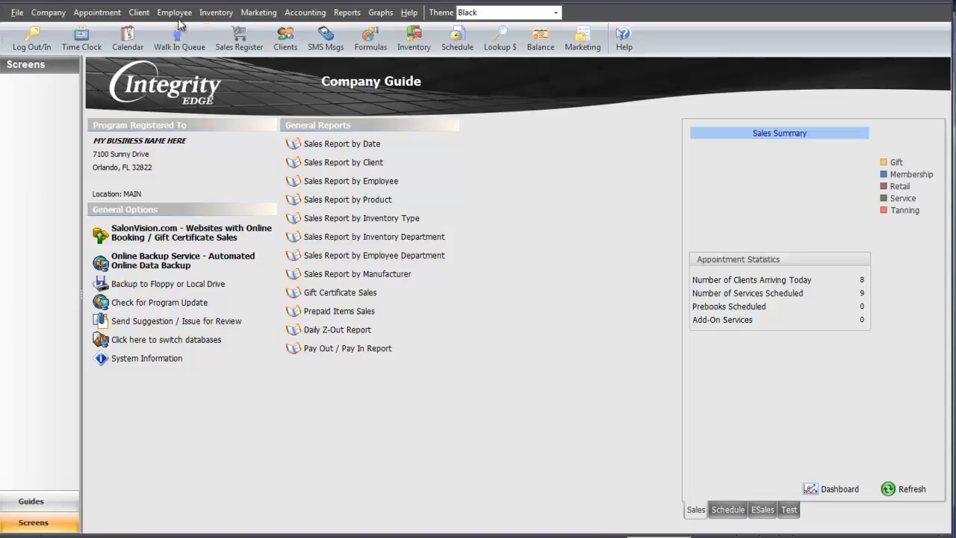
Step: Open Employee > Employee List to see all 11 employees
{"action": "left_click", "coordinate": [174, 12]}
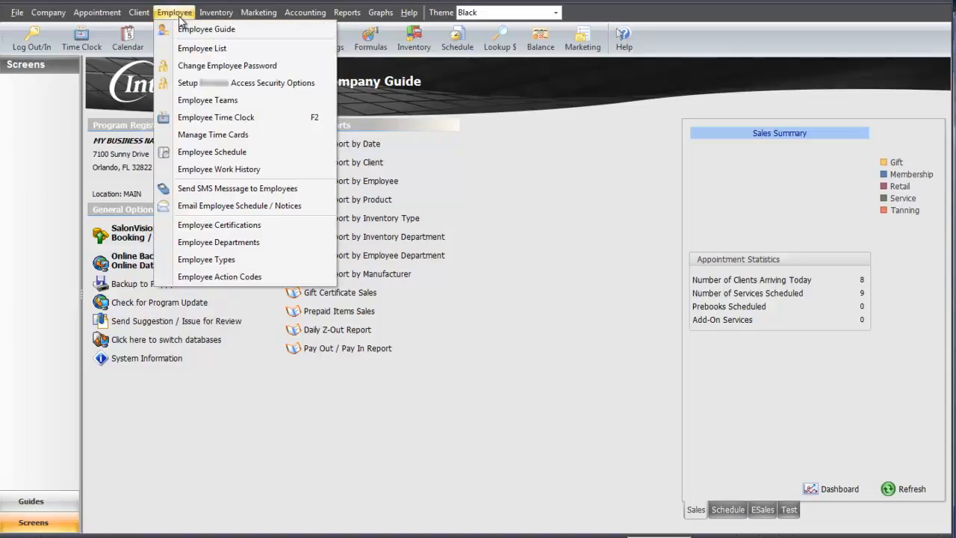
{"action": "left_click", "coordinate": [271, 52]}
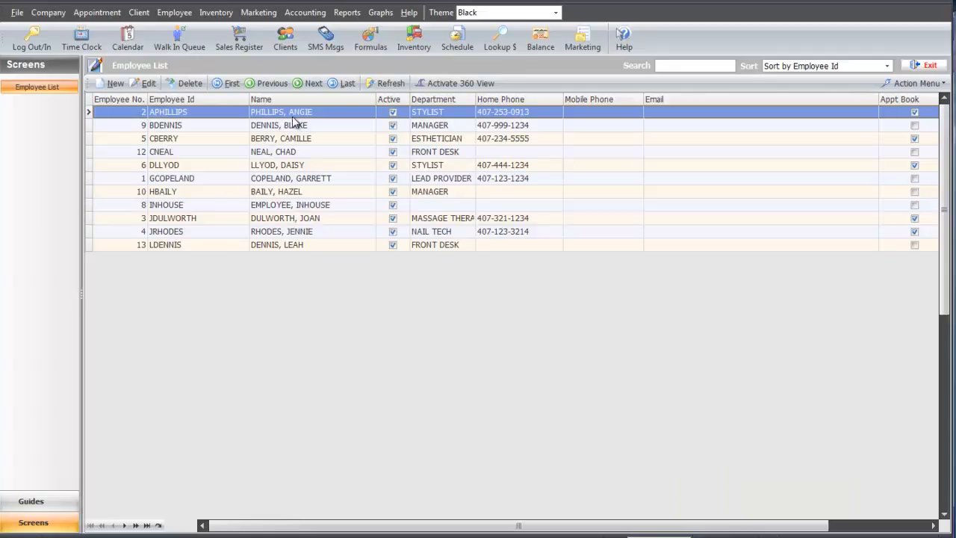
Step: Open the stylist's employee record and keep its department as STYLIST
{"action": "double_click", "coordinate": [333, 114]}
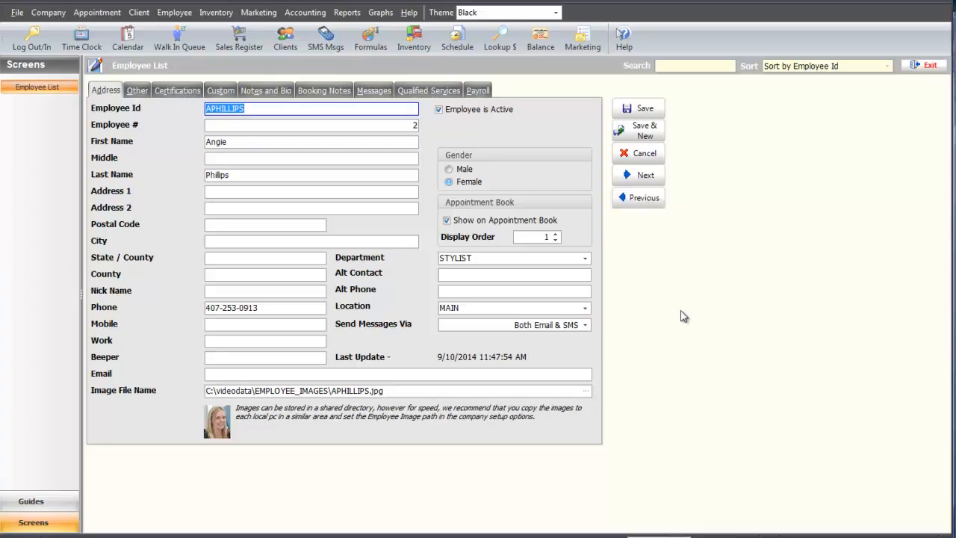
{"action": "left_click", "coordinate": [587, 260]}
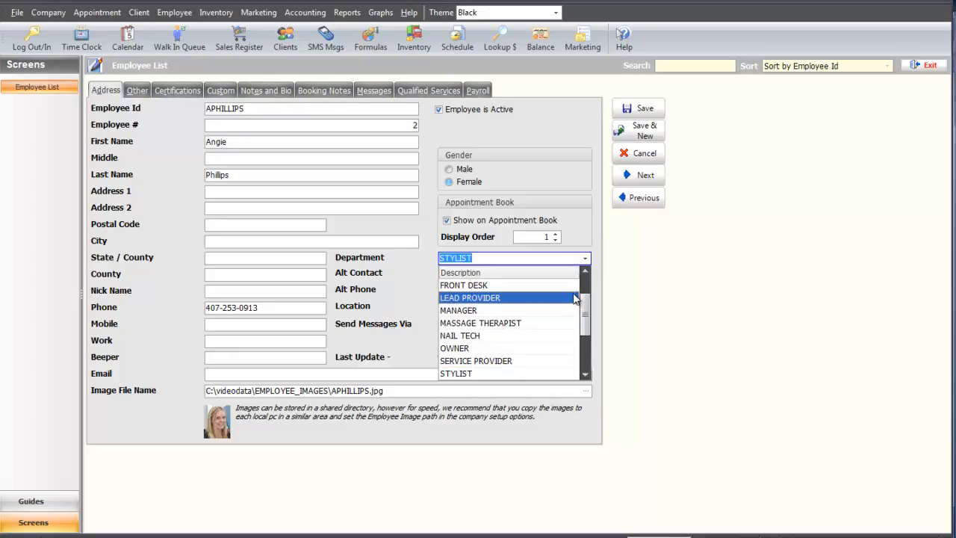
{"action": "left_click", "coordinate": [565, 378]}
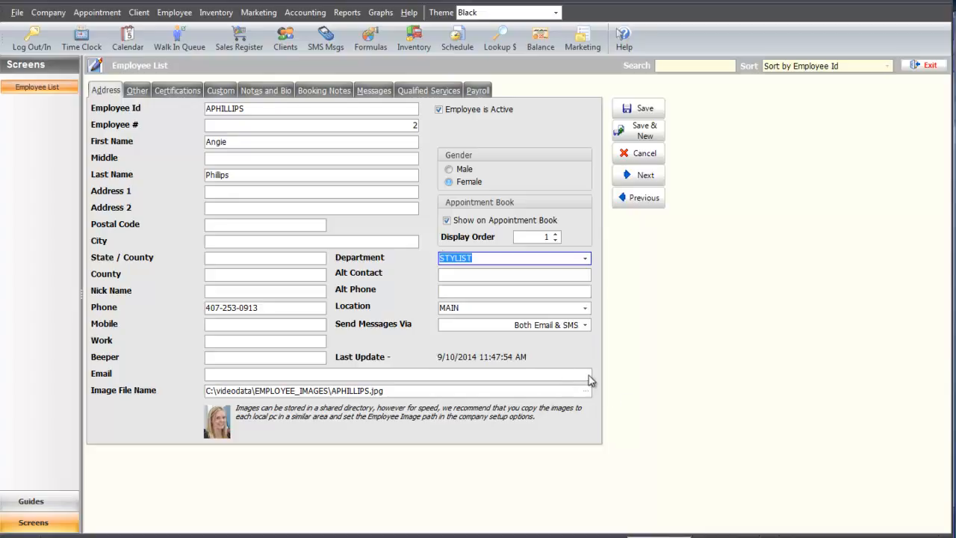
Step: Show the record's Other tab with start date 3/3/2005 and MANAGER security
{"action": "left_click", "coordinate": [192, 13]}
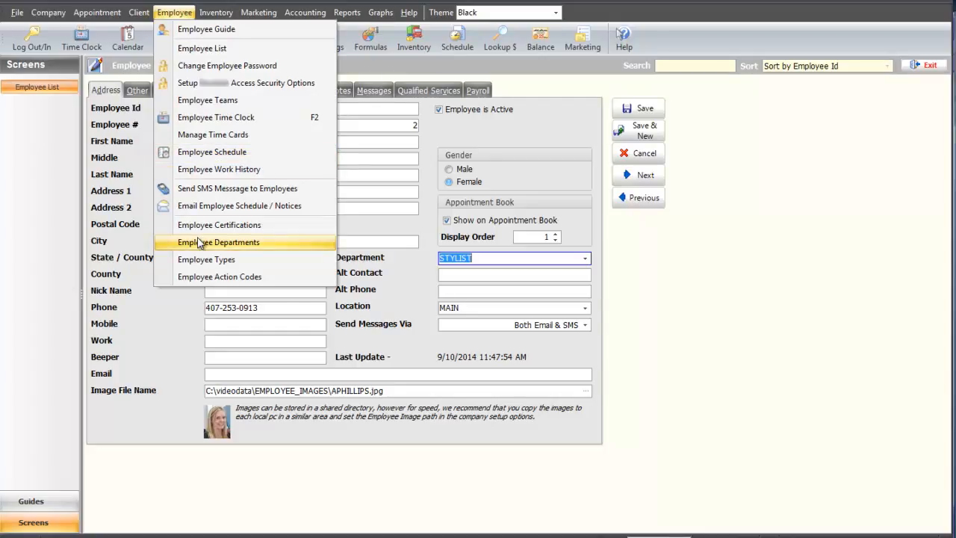
{"action": "left_click", "coordinate": [277, 242]}
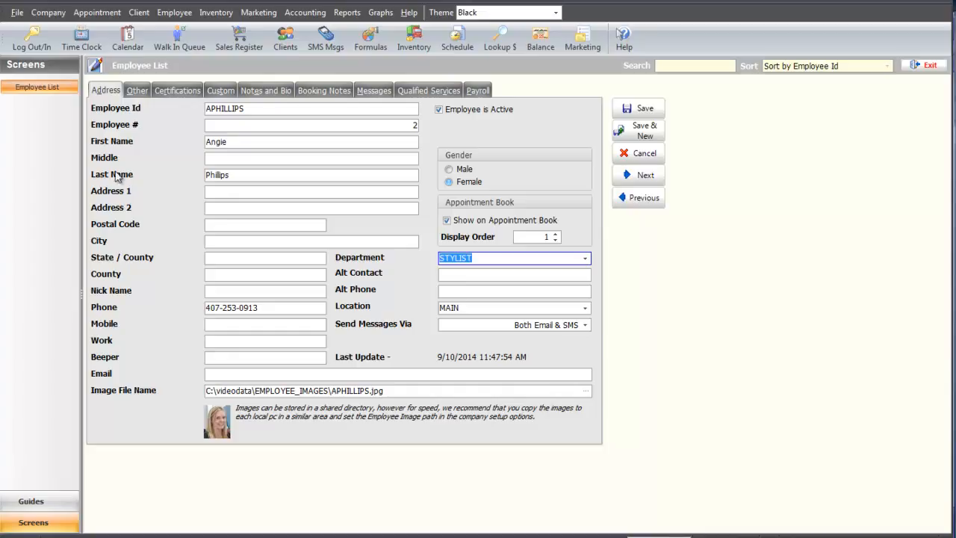
{"action": "left_click", "coordinate": [139, 92]}
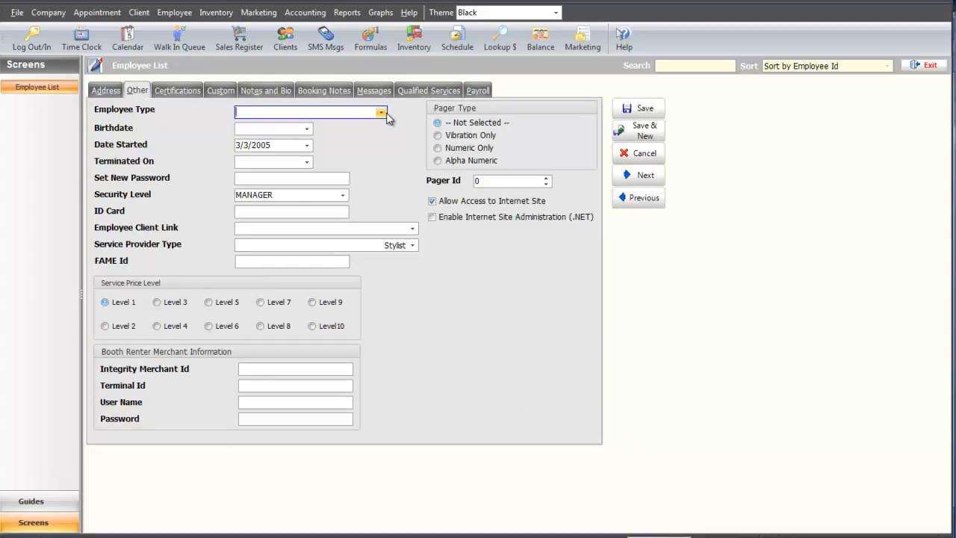
Step: Set the employee type to FULL- TIME
{"action": "left_click", "coordinate": [382, 113]}
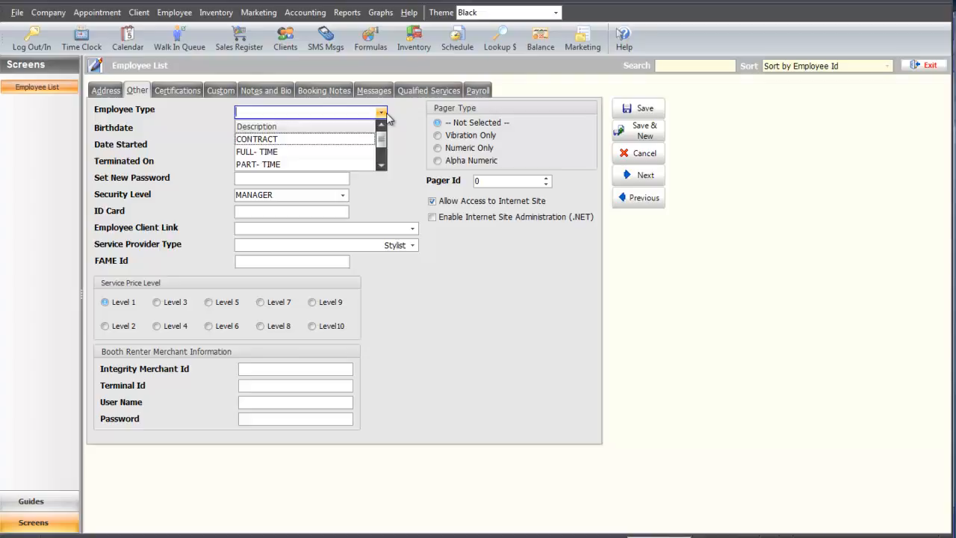
{"action": "left_click", "coordinate": [371, 152]}
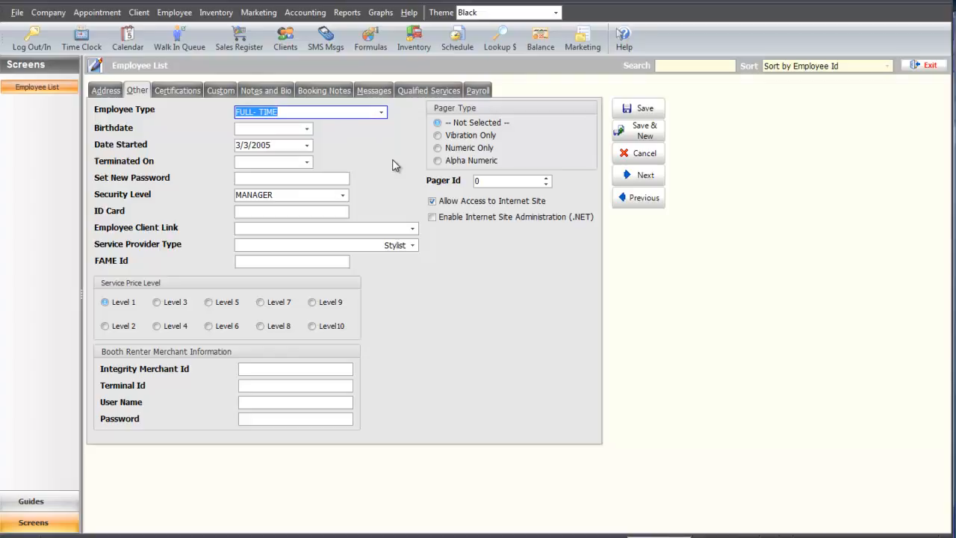
{"action": "left_click", "coordinate": [180, 13]}
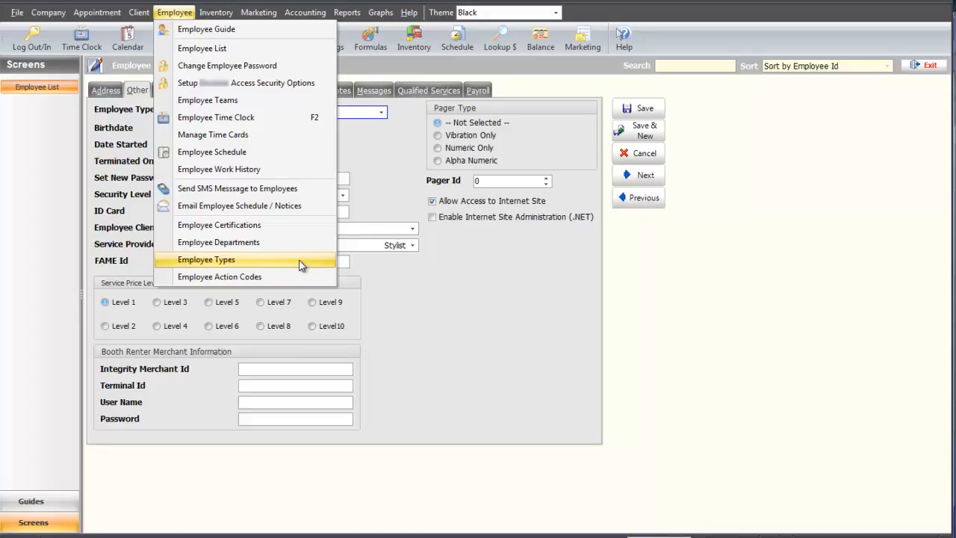
{"action": "left_click", "coordinate": [466, 277]}
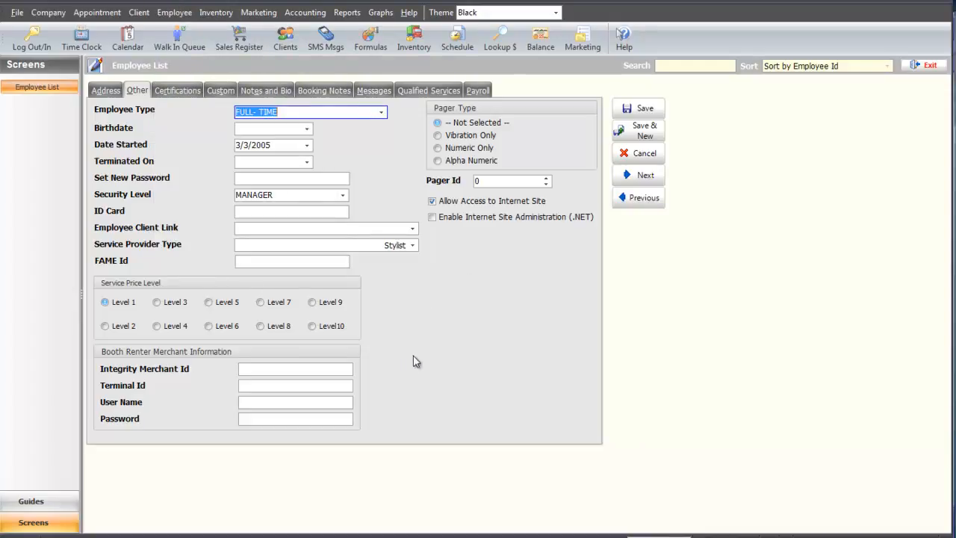
Step: Keep MANAGER security, enter a new password, choose price Level 3, then view Certifications
{"action": "left_click", "coordinate": [343, 195]}
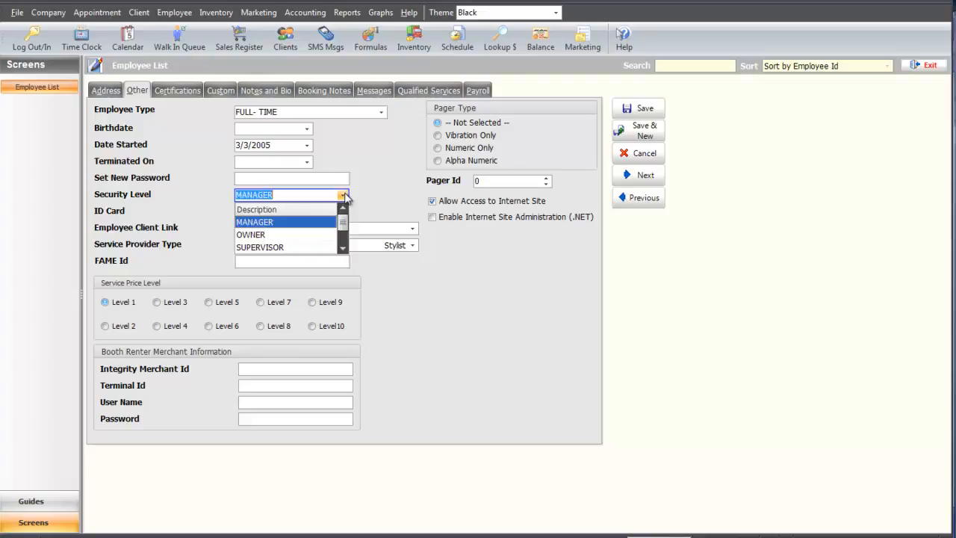
{"action": "left_click", "coordinate": [344, 194]}
{"action": "left_click", "coordinate": [336, 178]}
{"action": "type", "text": "12345"}
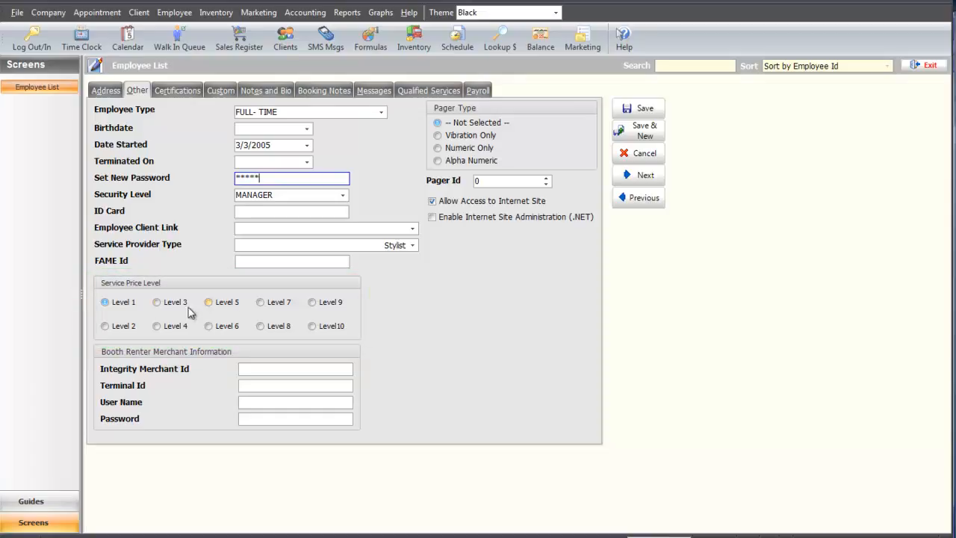
{"action": "left_click", "coordinate": [158, 308]}
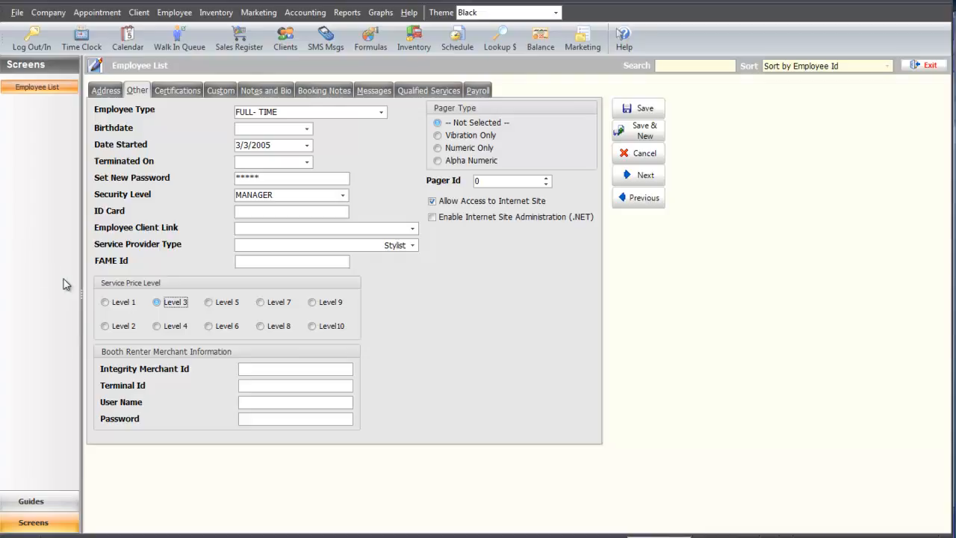
{"action": "left_click", "coordinate": [176, 90]}
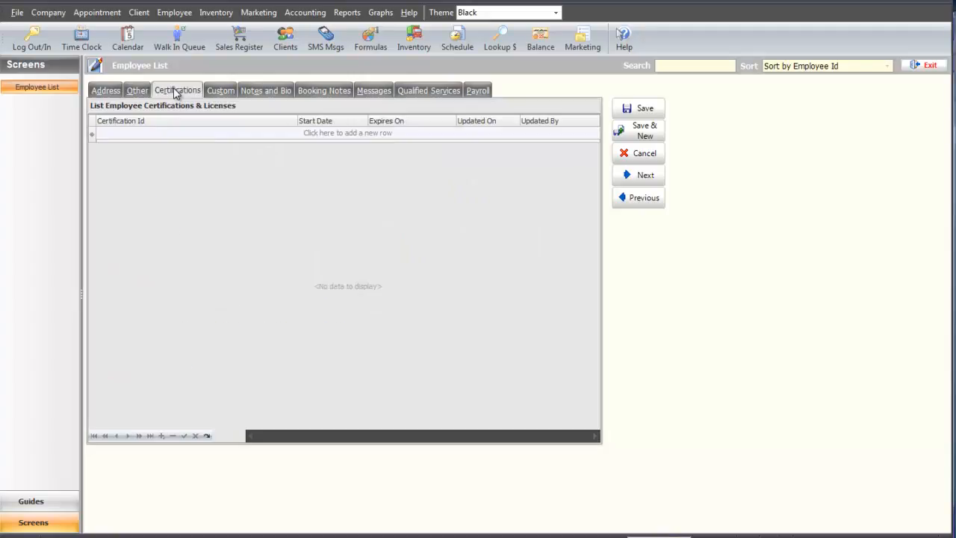
Step: Add a COSMETOLOGY LICENSE certification from 01/01/2003 expiring 2/4/2016
{"action": "left_click", "coordinate": [291, 133]}
{"action": "left_click", "coordinate": [291, 132]}
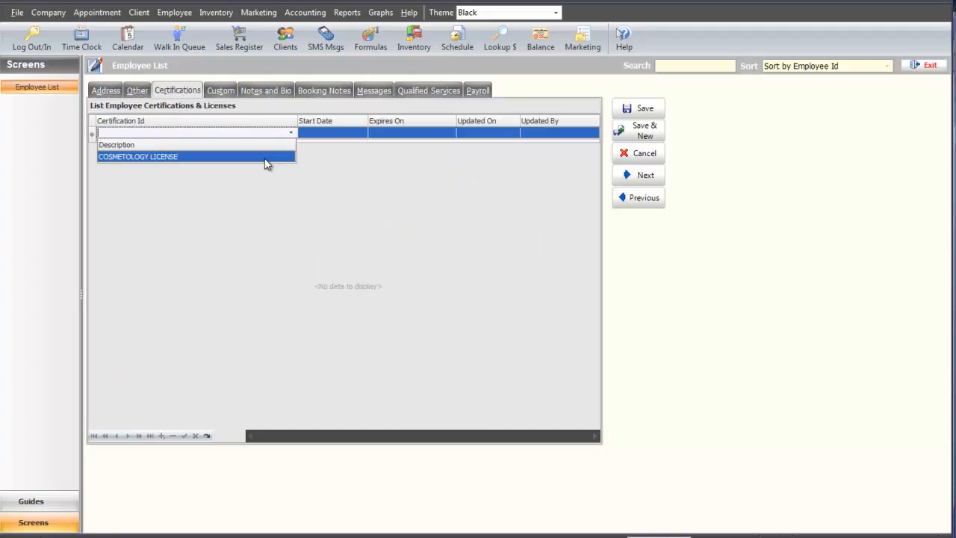
{"action": "left_click", "coordinate": [265, 156]}
{"action": "left_click", "coordinate": [359, 137]}
{"action": "type", "text": "01/01/"}
{"action": "type", "text": "2003"}
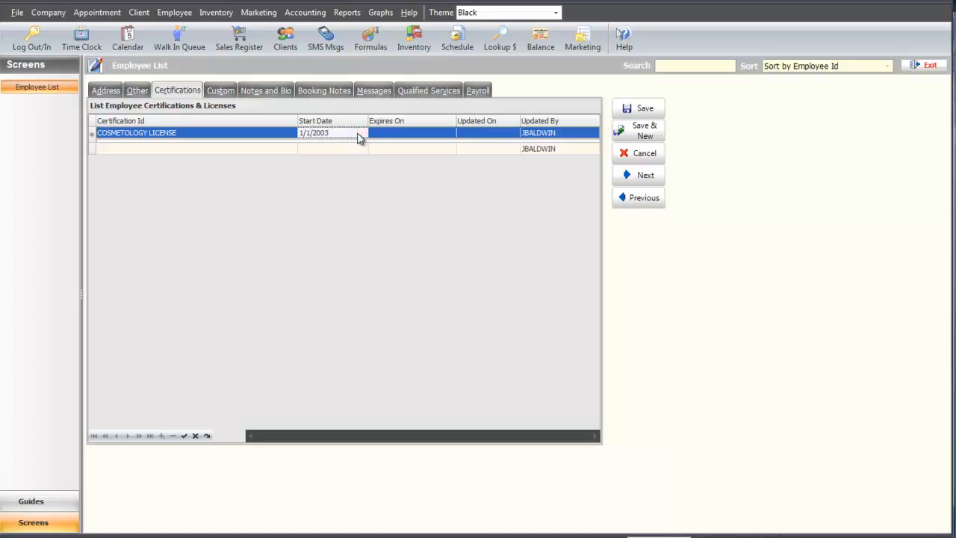
{"action": "key", "text": "Tab"}
{"action": "left_click", "coordinate": [450, 133]}
{"action": "left_click", "coordinate": [434, 144]}
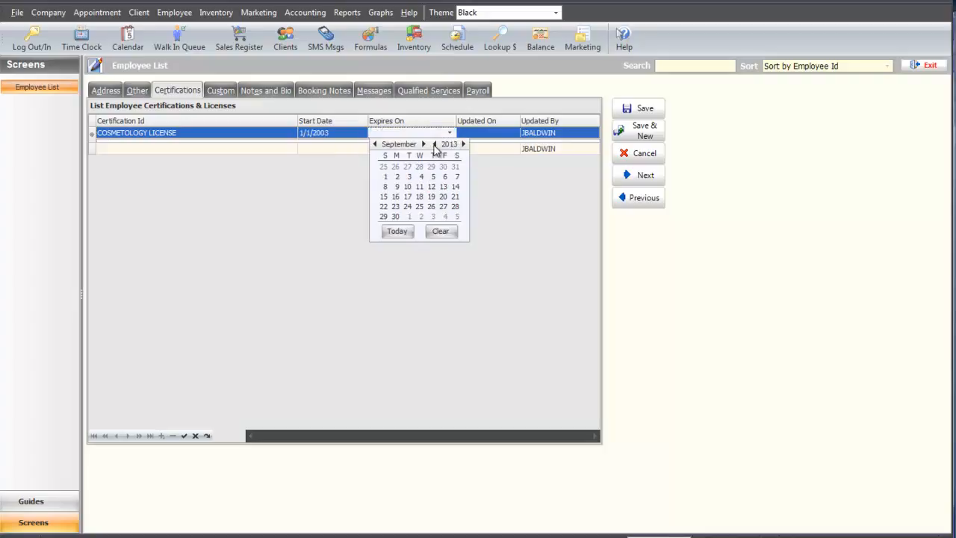
{"action": "left_click", "coordinate": [438, 133]}
{"action": "type", "text": "2/4/2016"}
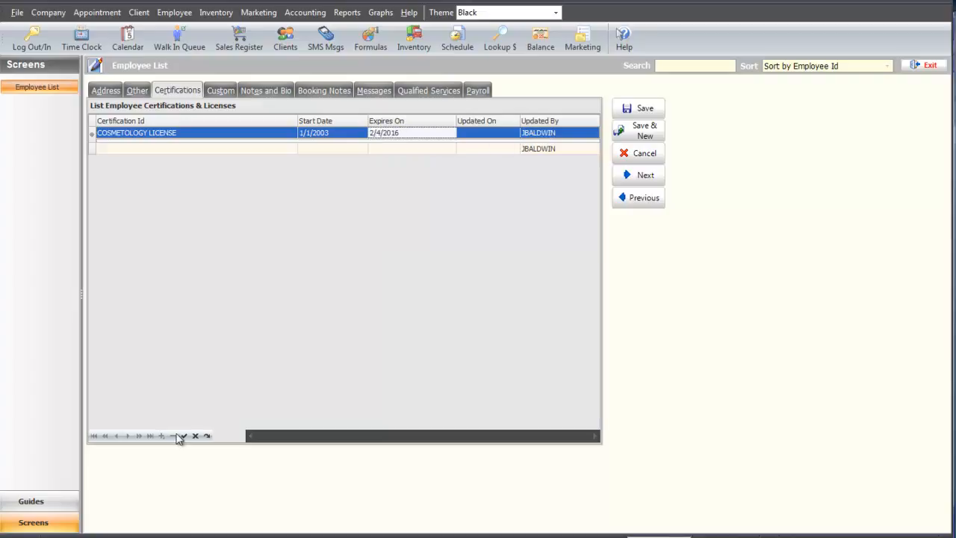
{"action": "left_click", "coordinate": [183, 435]}
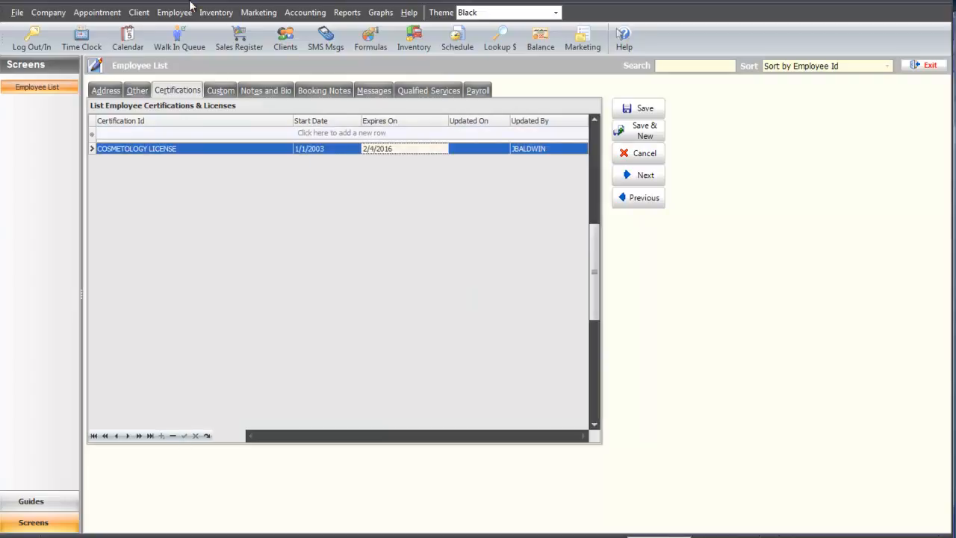
Step: Show the employee's Notes and Bio tab
{"action": "left_click", "coordinate": [174, 12]}
{"action": "left_click", "coordinate": [401, 280]}
{"action": "left_click", "coordinate": [265, 90]}
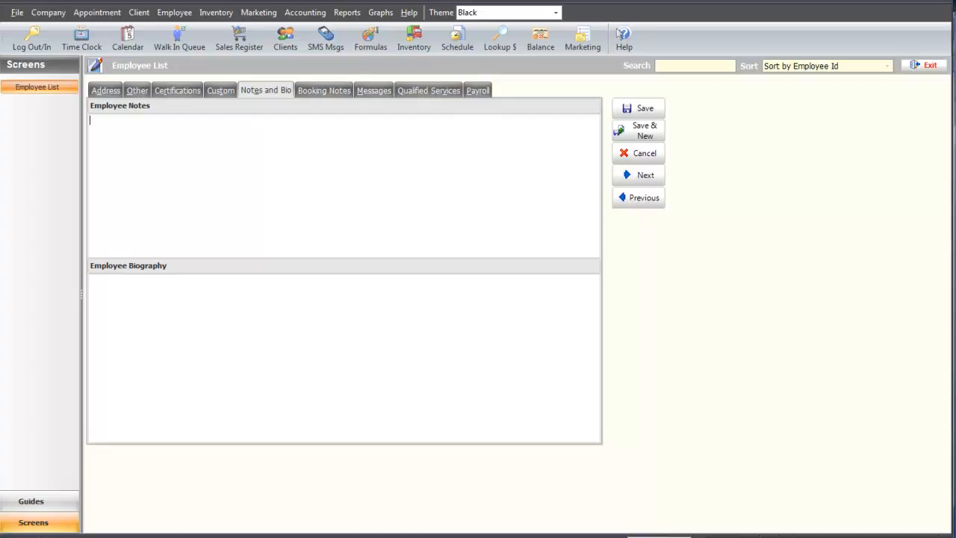
Step: Add the clock-in alert message 'Don't forget to turn in your paperwork today!'
{"action": "left_click", "coordinate": [382, 93]}
{"action": "left_click", "coordinate": [227, 186]}
{"action": "type", "text": "Don't forget to turn in your paperwork today!"}
{"action": "left_click", "coordinate": [364, 128]}
{"action": "left_click", "coordinate": [531, 129]}
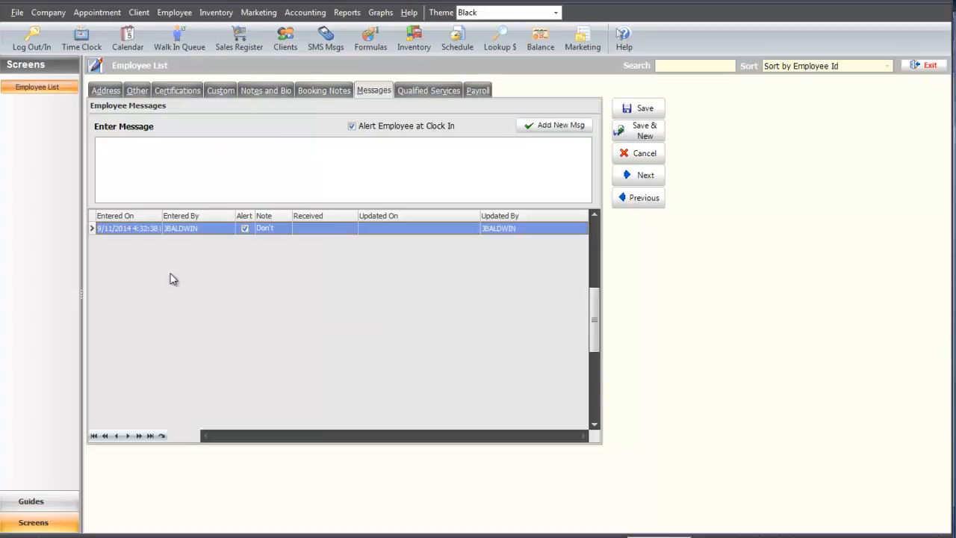
{"action": "left_click", "coordinate": [430, 93]}
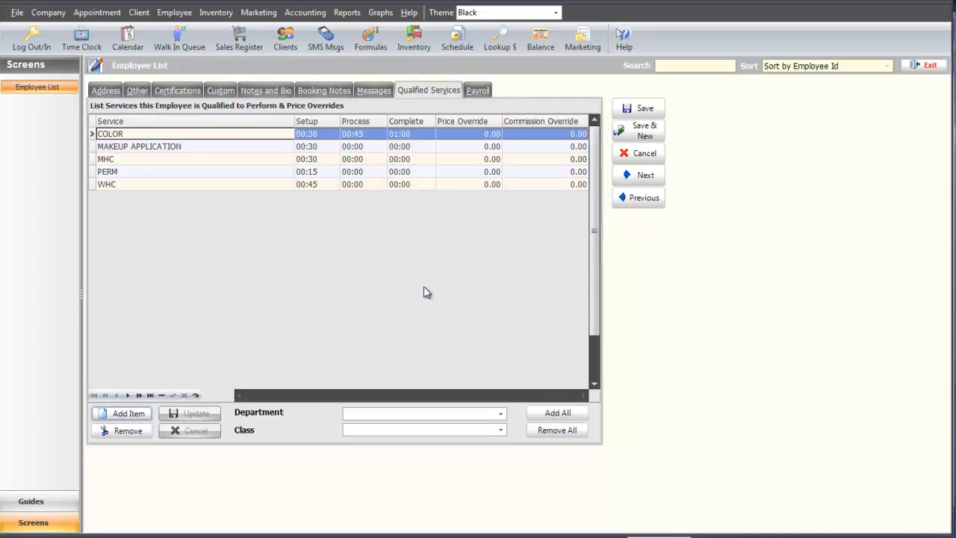
Step: Qualify the employee for every remaining COLOR SERVICES service, then view the Payroll tab
{"action": "left_click", "coordinate": [146, 413]}
{"action": "left_click", "coordinate": [501, 413]}
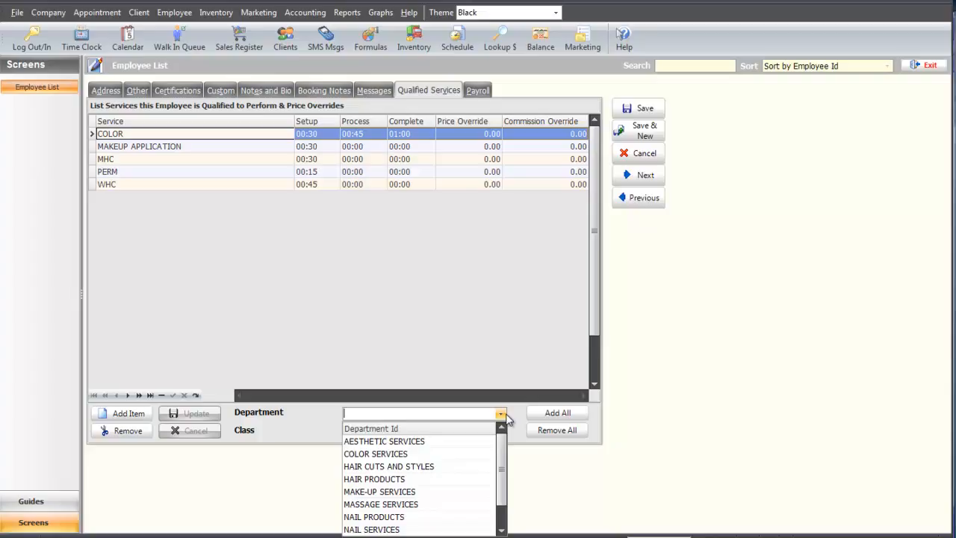
{"action": "scroll", "coordinate": [471, 473], "scroll_direction": "down", "scroll_amount": 1}
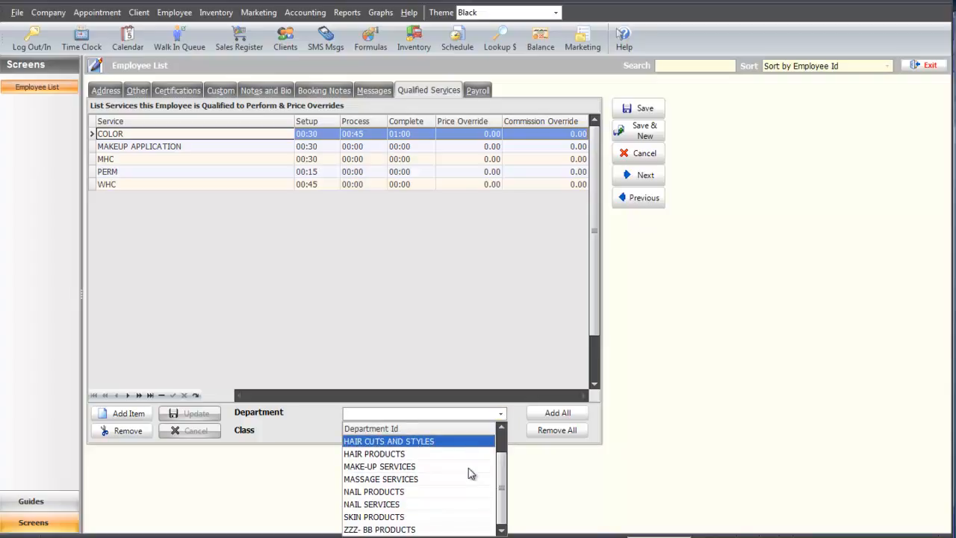
{"action": "scroll", "coordinate": [470, 472], "scroll_direction": "up", "scroll_amount": 1}
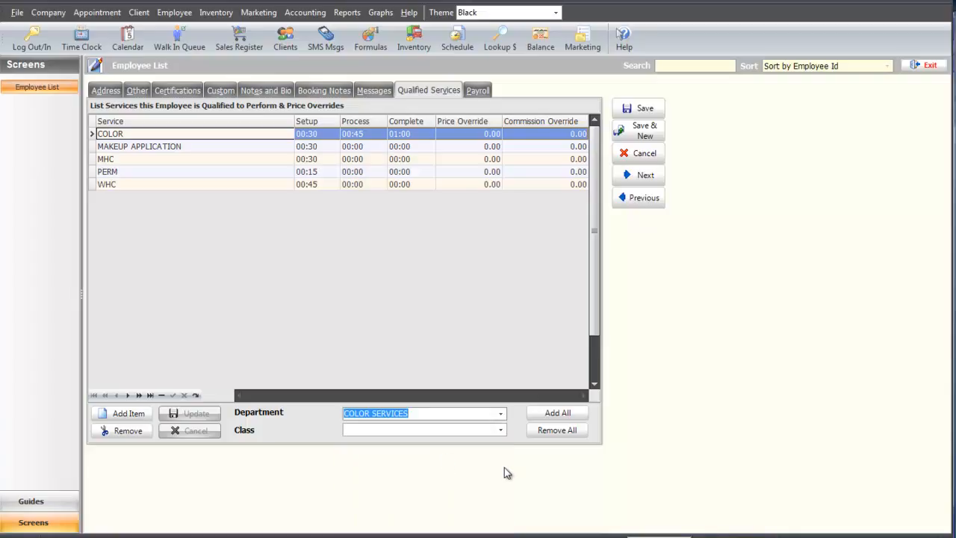
{"action": "left_click", "coordinate": [554, 416]}
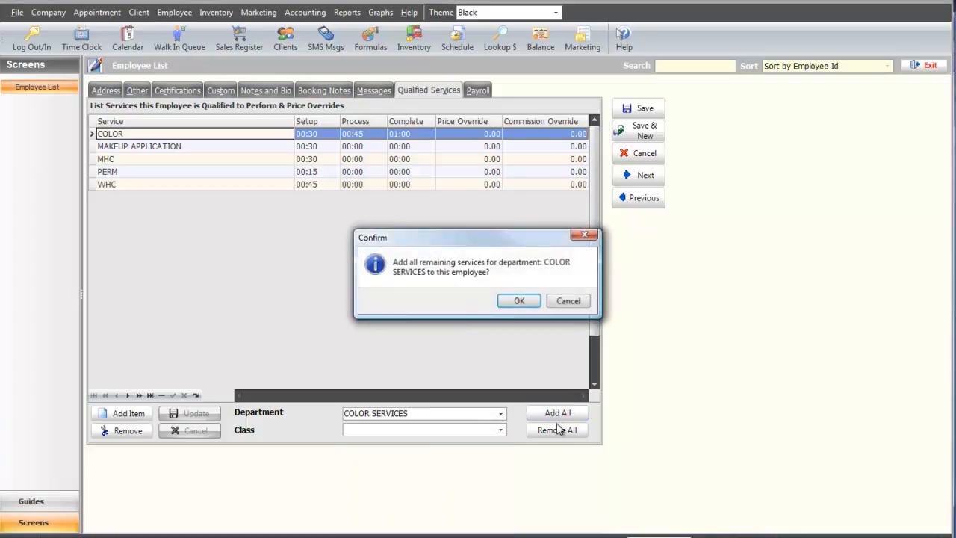
{"action": "left_click", "coordinate": [520, 302]}
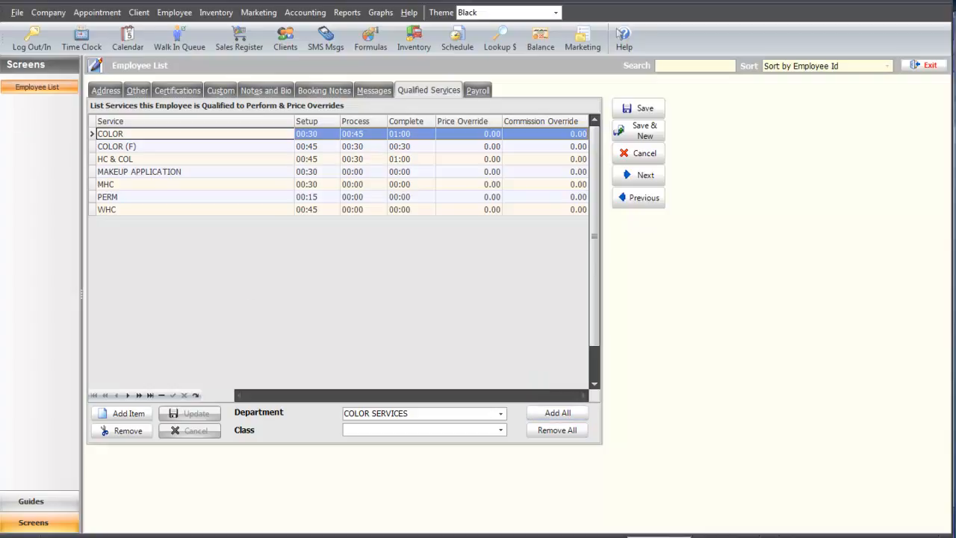
{"action": "left_click", "coordinate": [477, 89]}
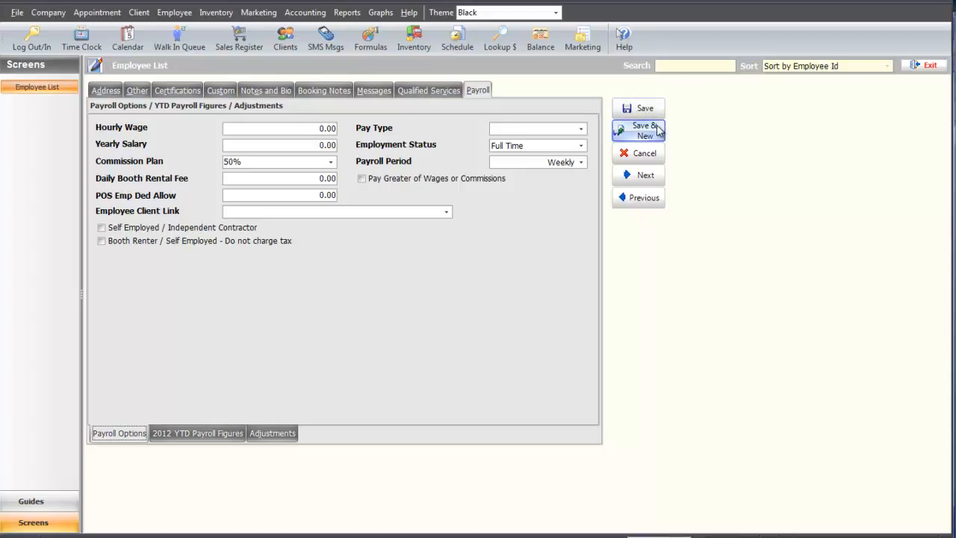
Step: Close the employee record back to the 12-employee list and open the Employee menu
{"action": "key", "text": "Escape"}
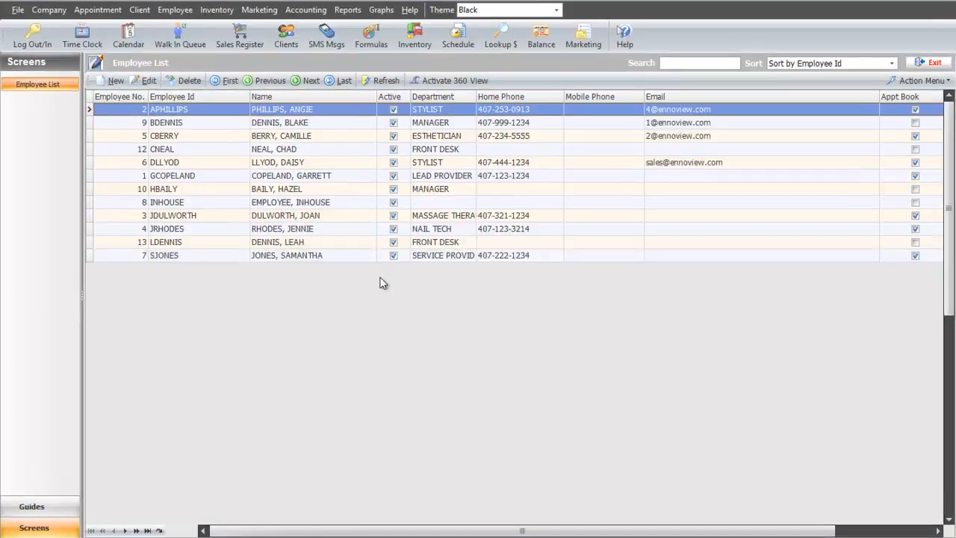
{"action": "left_click", "coordinate": [174, 9]}
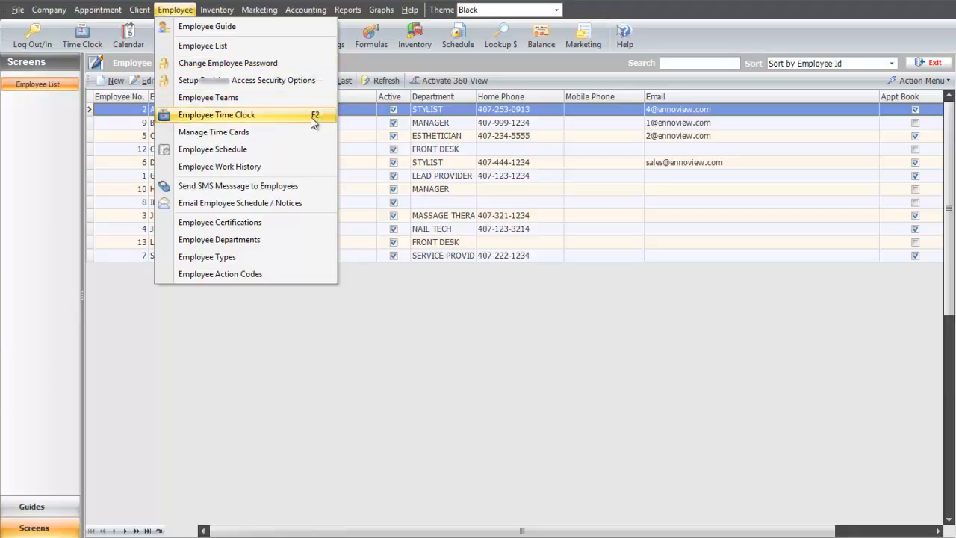
Step: In Employee Schedule, set the Tue Sep 09 shift to end 6:00 PM with a 1:00 break
{"action": "left_click", "coordinate": [295, 155]}
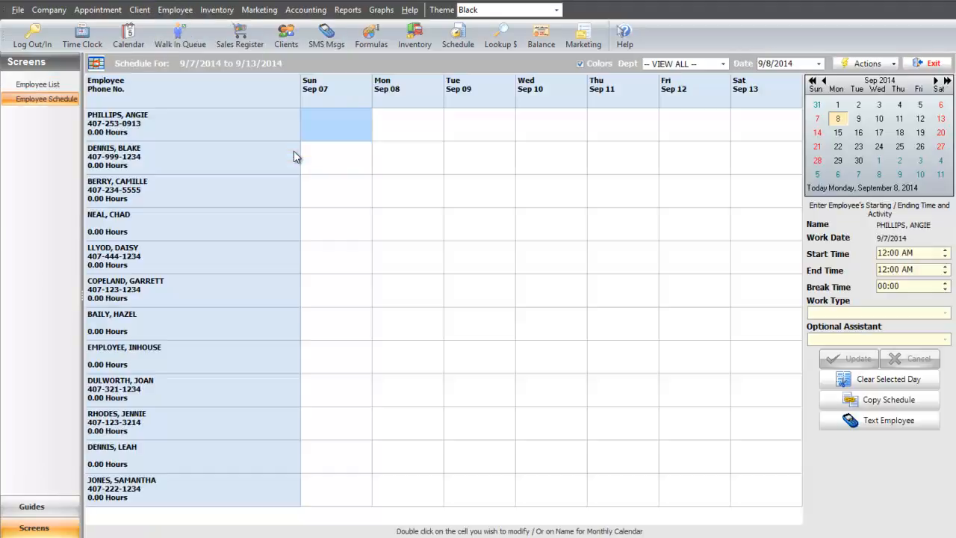
{"action": "left_click", "coordinate": [410, 133]}
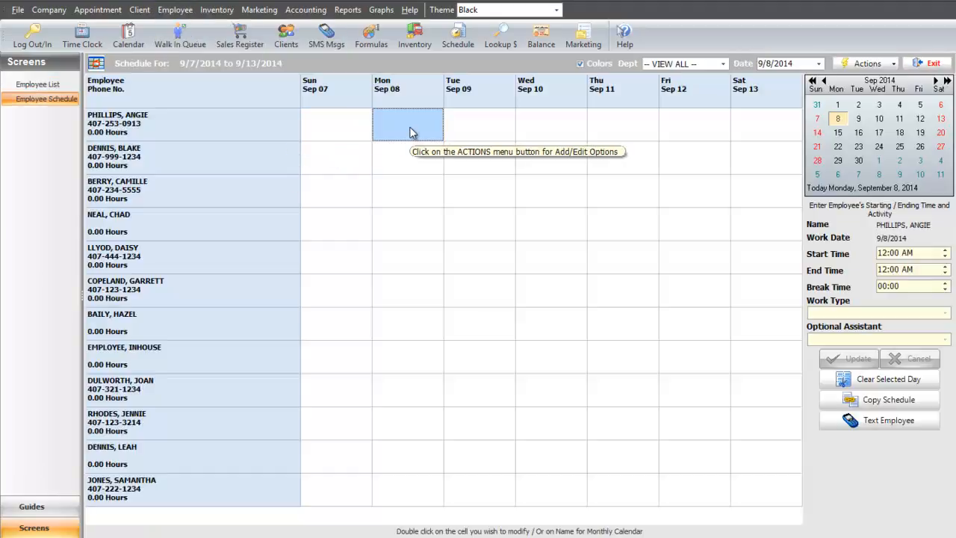
{"action": "double_click", "coordinate": [466, 131]}
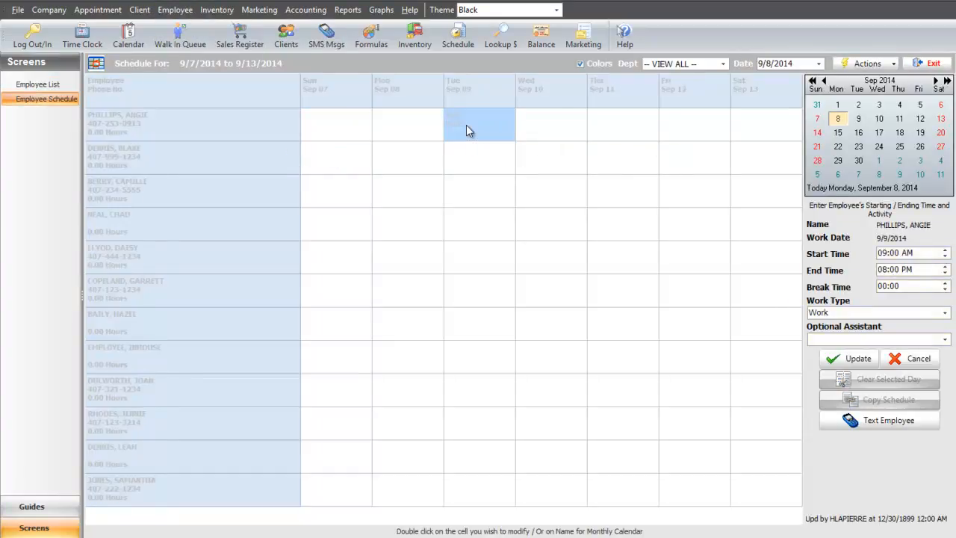
{"action": "left_click", "coordinate": [879, 269]}
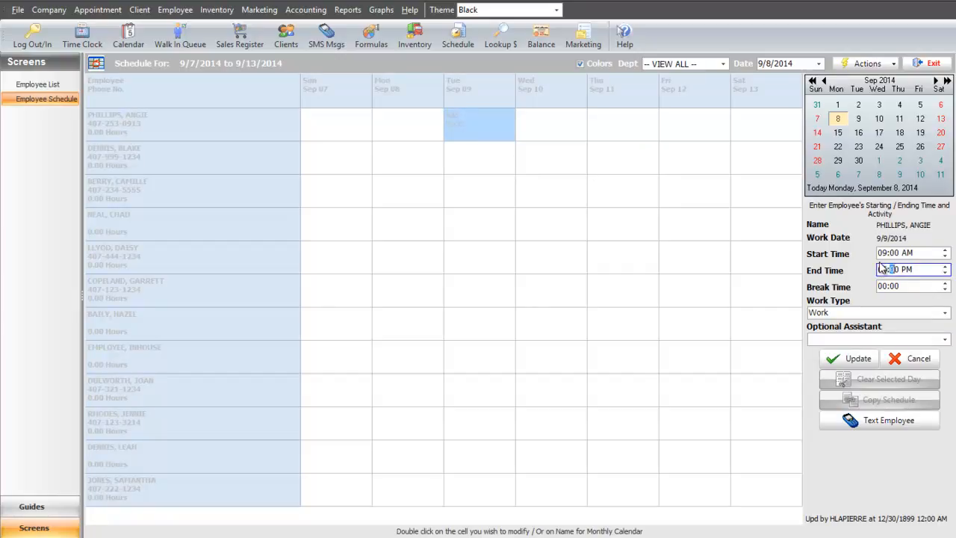
{"action": "type", "text": "6"}
{"action": "left_click", "coordinate": [886, 287]}
{"action": "type", "text": "1"}
{"action": "left_click", "coordinate": [915, 288]}
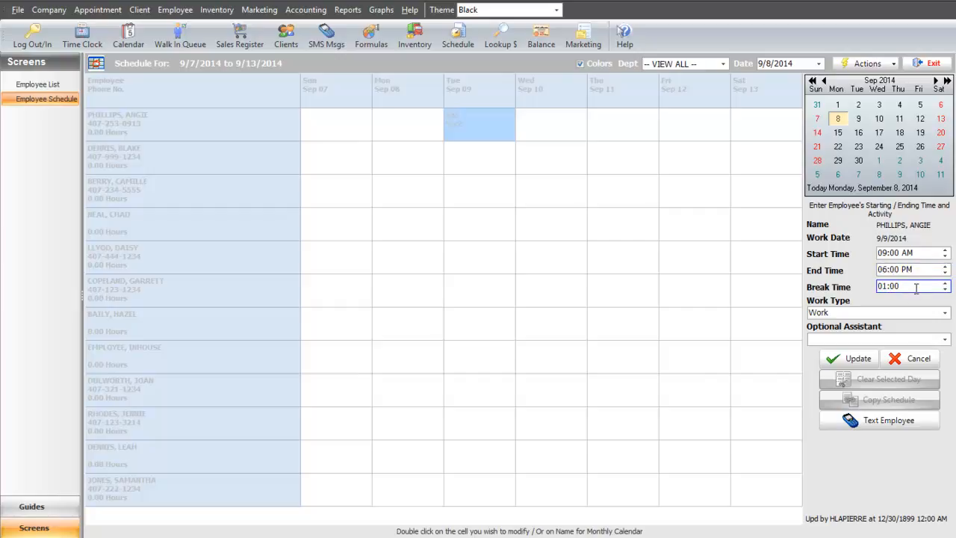
{"action": "left_click", "coordinate": [855, 364]}
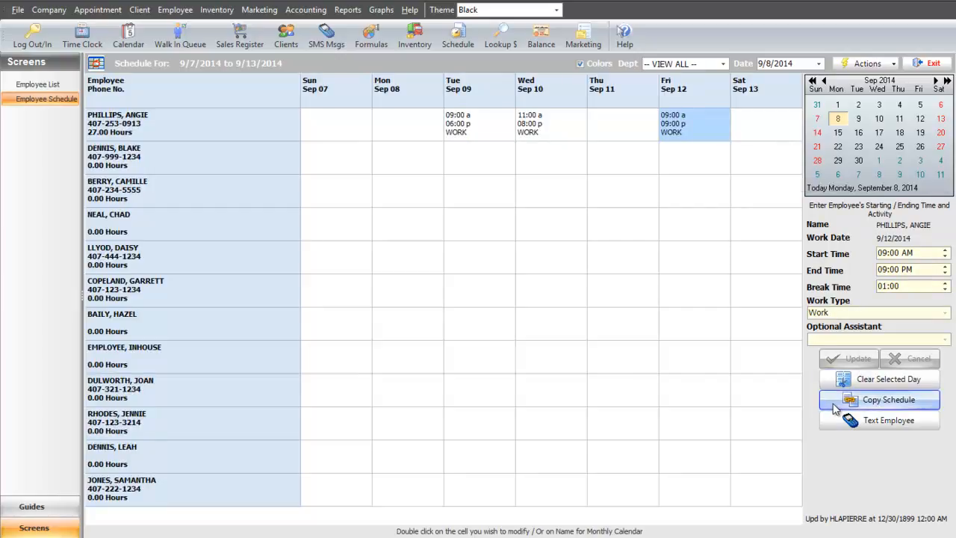
Step: Set up an individual schedule copy from the employee with shifts, for 52 weeks
{"action": "left_click", "coordinate": [837, 407]}
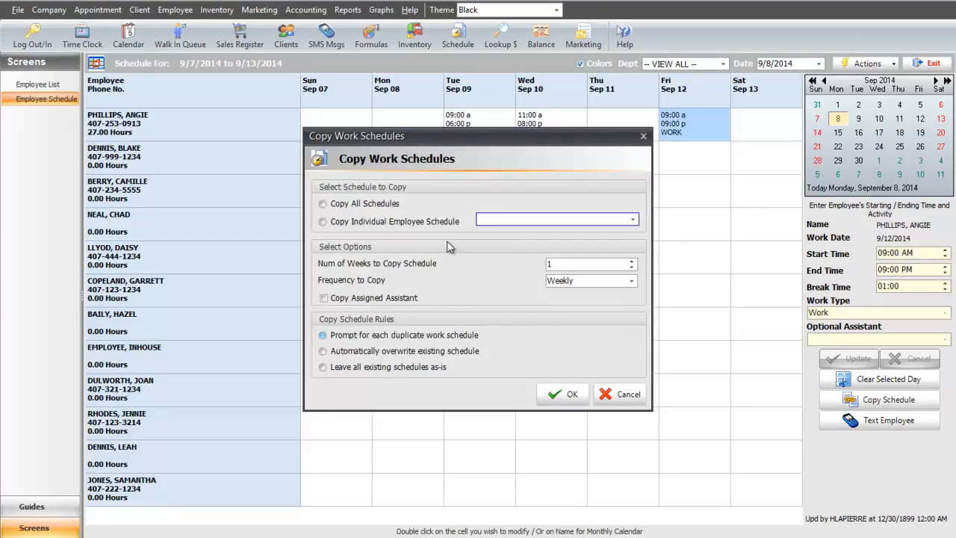
{"action": "left_click", "coordinate": [324, 222]}
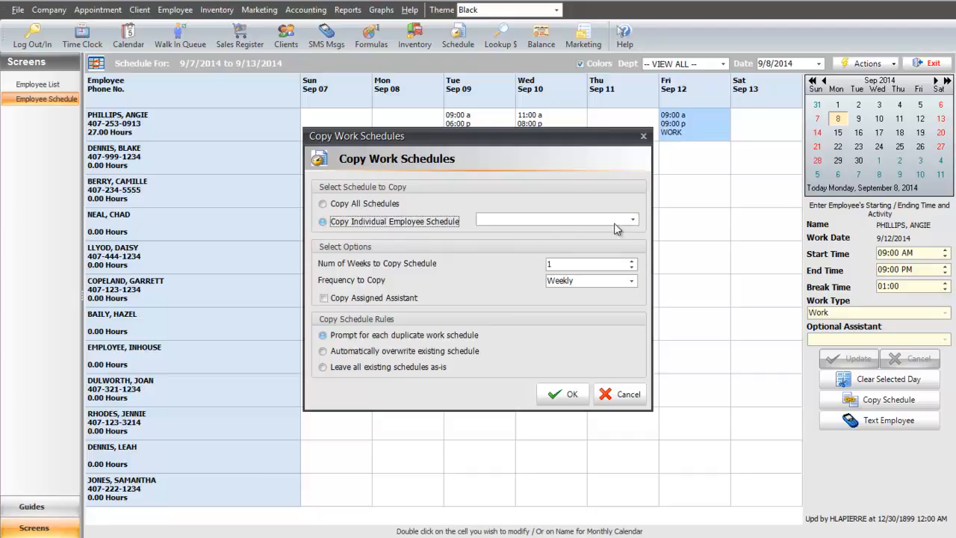
{"action": "left_click", "coordinate": [633, 219]}
{"action": "left_click", "coordinate": [611, 246]}
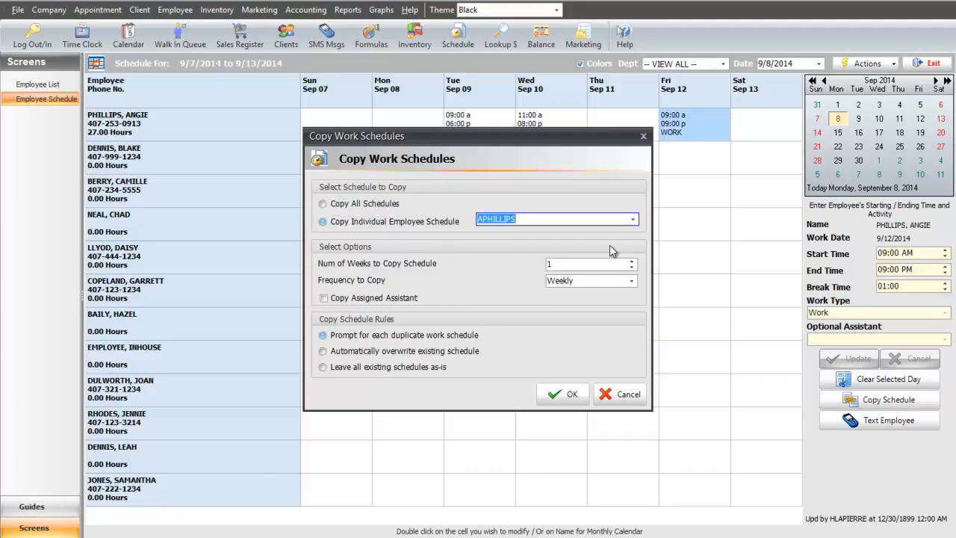
{"action": "left_click", "coordinate": [558, 264]}
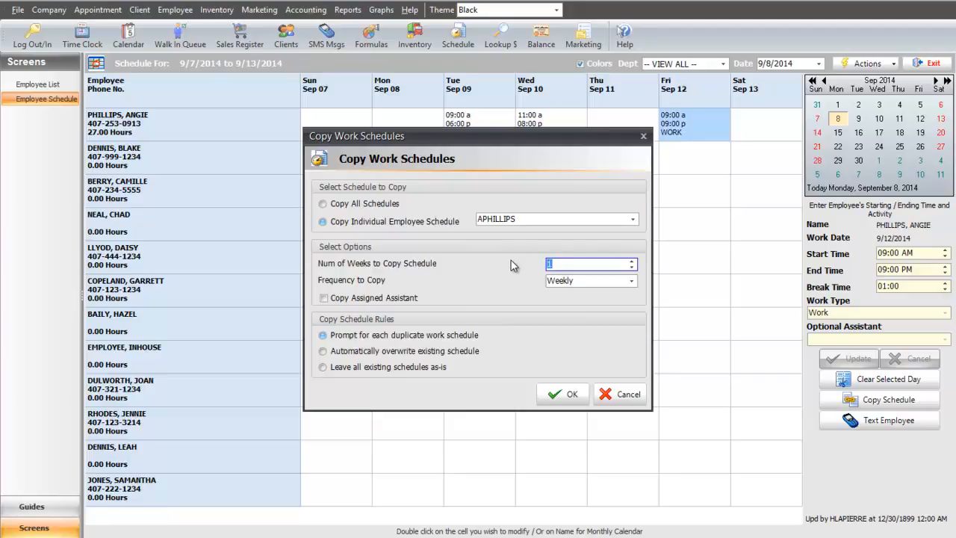
{"action": "type", "text": "52"}
Step: Choose Weekly frequency and automatic overwrite of existing schedules, then run the copy
{"action": "left_click", "coordinate": [631, 281]}
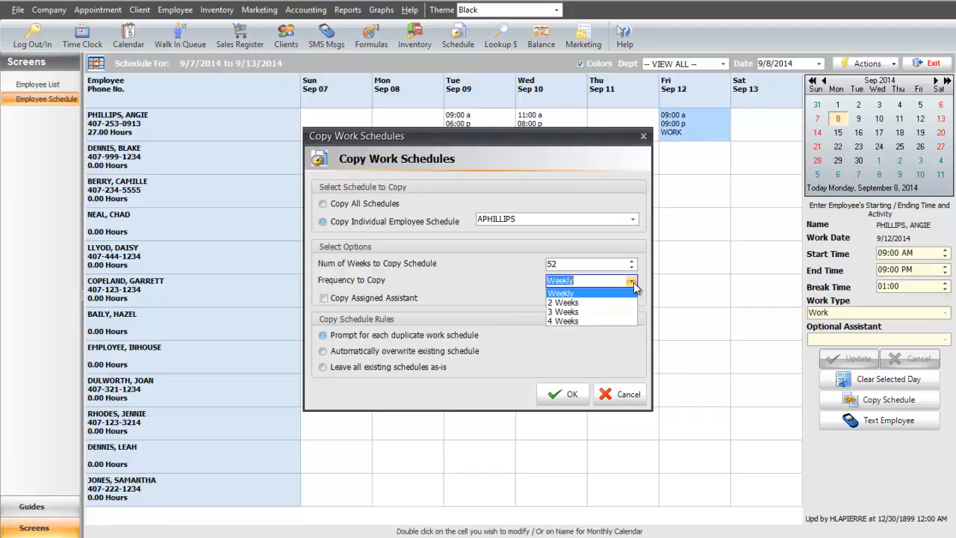
{"action": "left_click", "coordinate": [631, 281]}
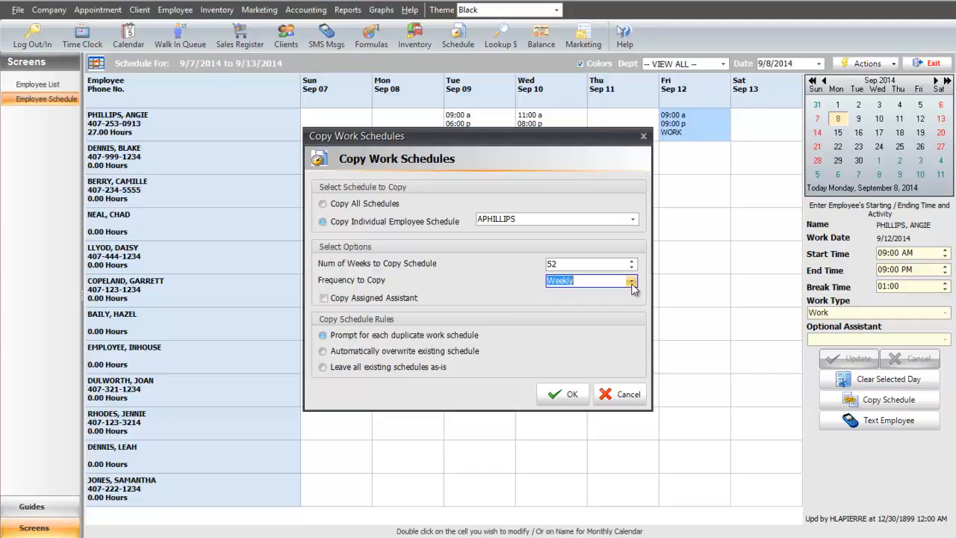
{"action": "left_click", "coordinate": [483, 336]}
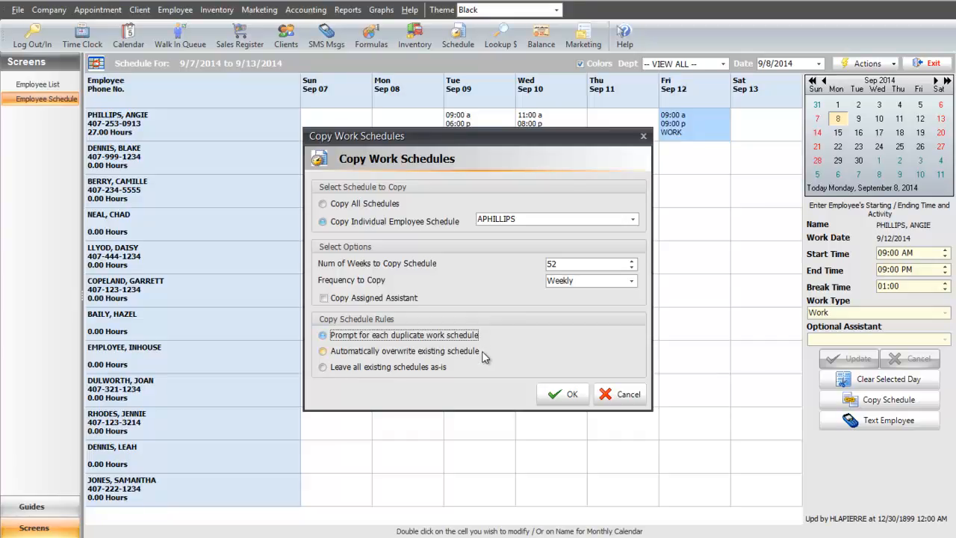
{"action": "left_click", "coordinate": [482, 351]}
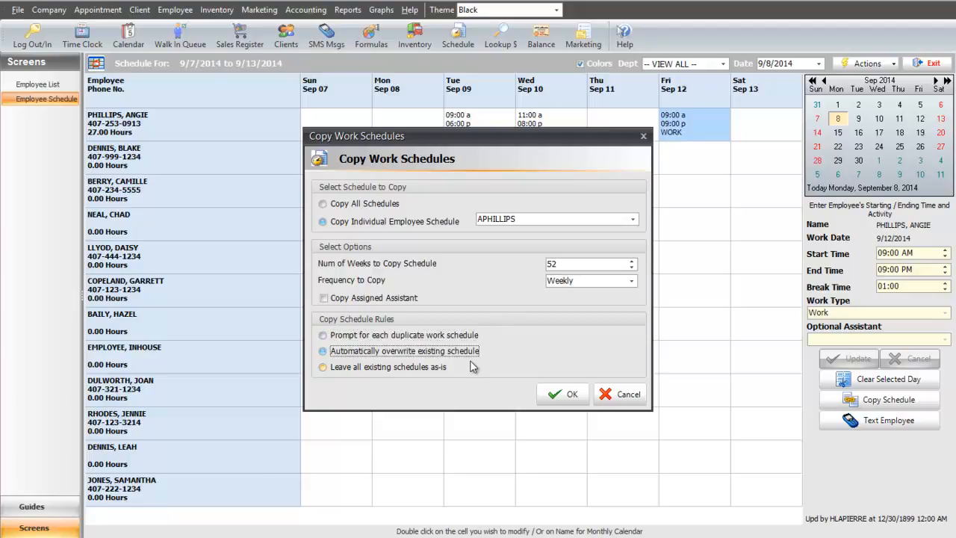
{"action": "left_click", "coordinate": [461, 367]}
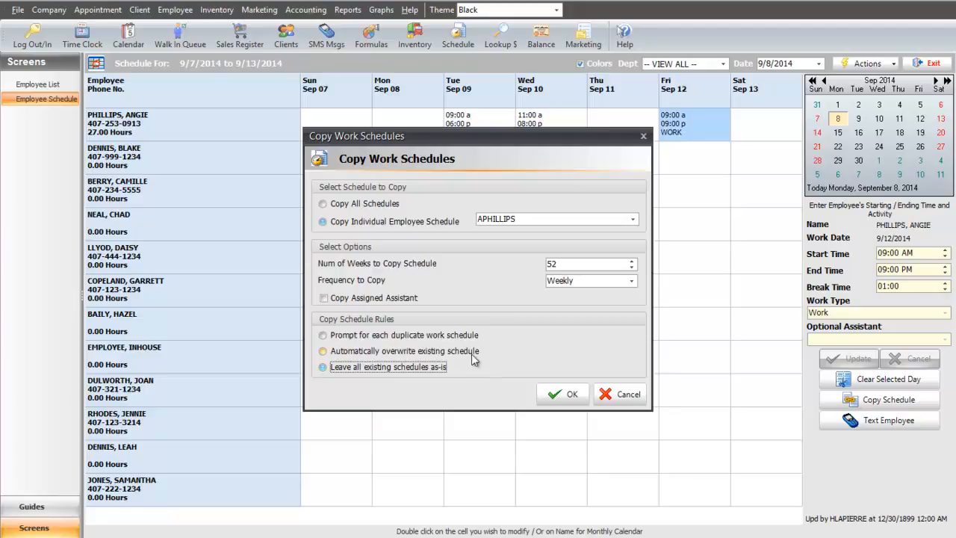
{"action": "left_click", "coordinate": [474, 352]}
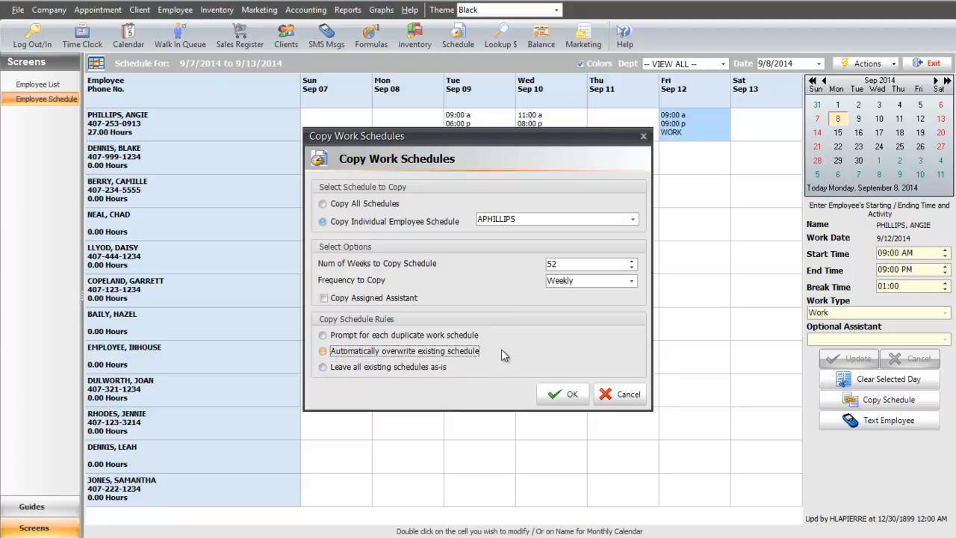
{"action": "left_click", "coordinate": [556, 397]}
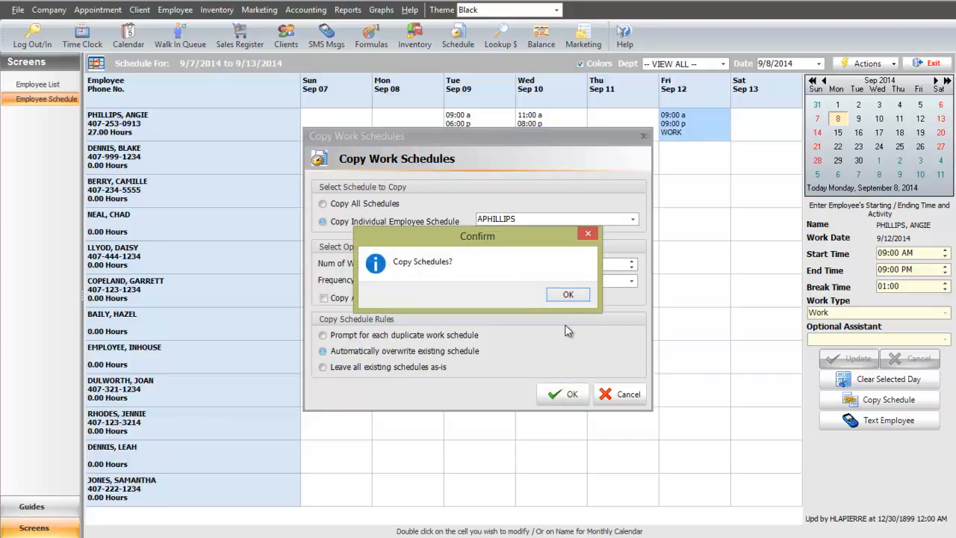
{"action": "left_click", "coordinate": [568, 294]}
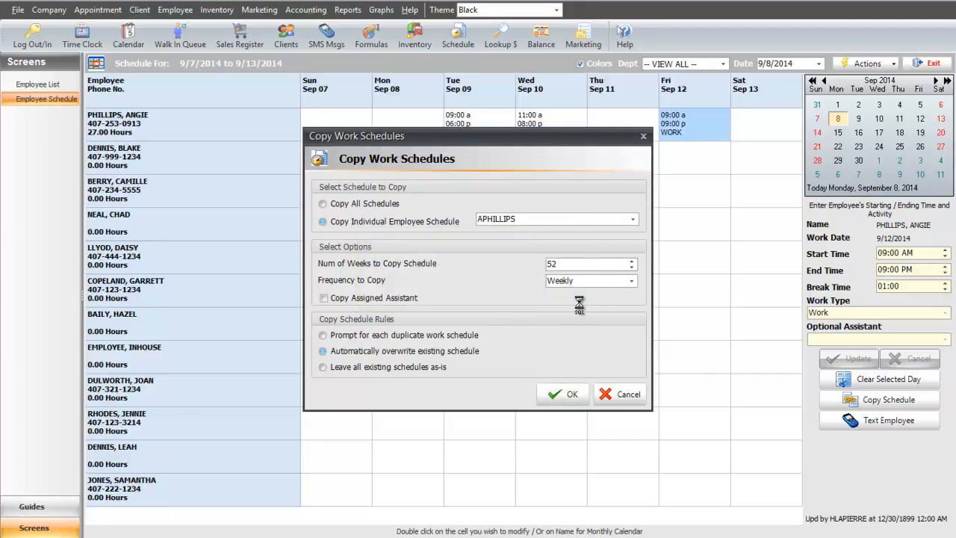
Step: Check the monthly work calendar through October 2014, then close it
{"action": "double_click", "coordinate": [228, 128]}
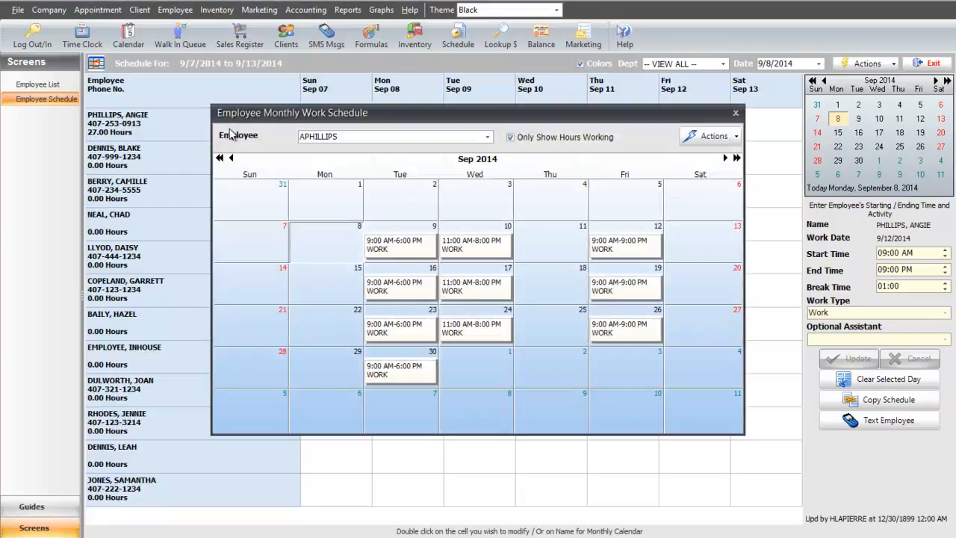
{"action": "left_click", "coordinate": [724, 160]}
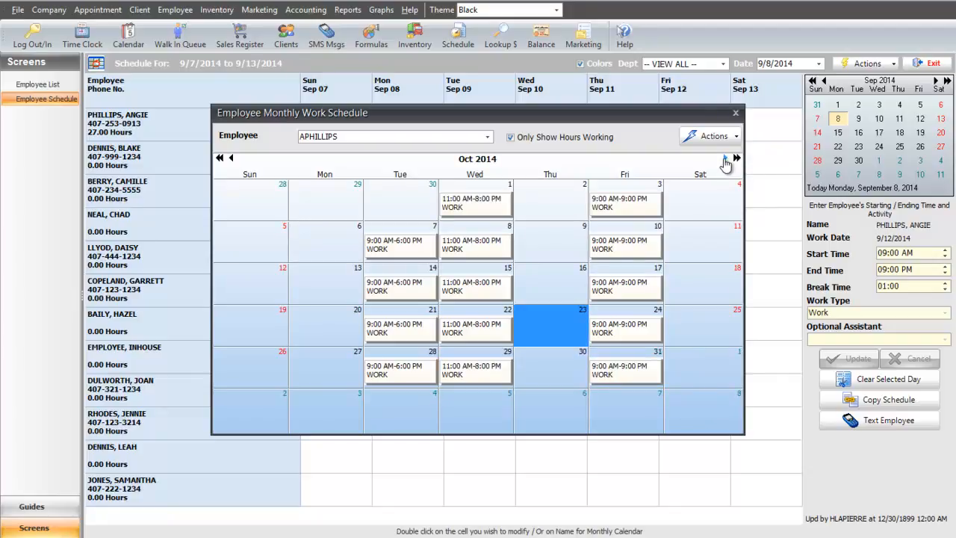
{"action": "left_click", "coordinate": [735, 136]}
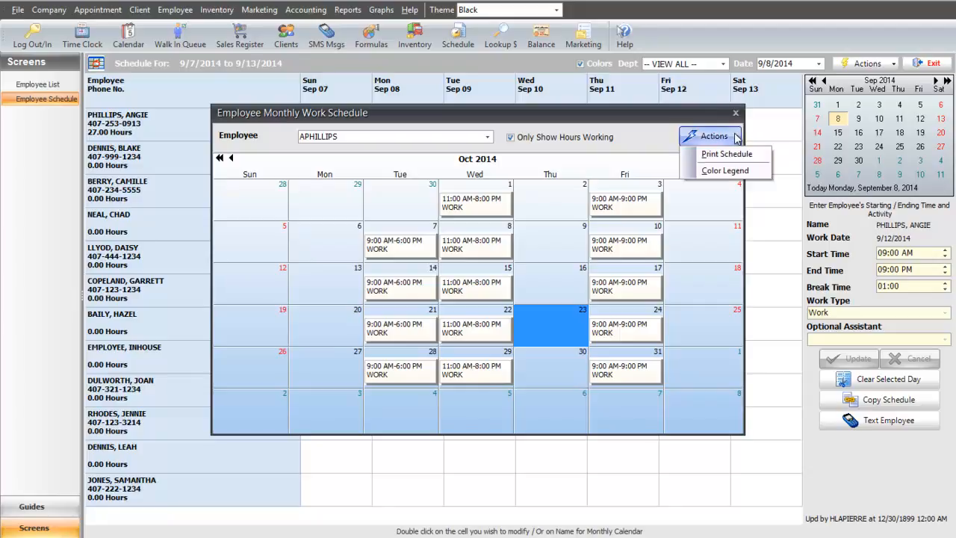
{"action": "left_click", "coordinate": [736, 113]}
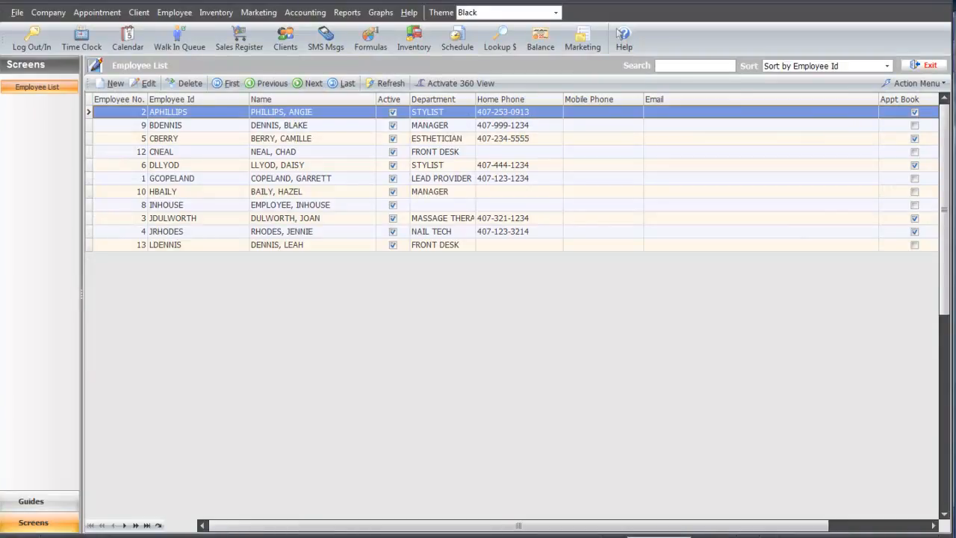
Step: Open the Client List from the Client menu and open the second client's record for editing
{"action": "left_click", "coordinate": [138, 14]}
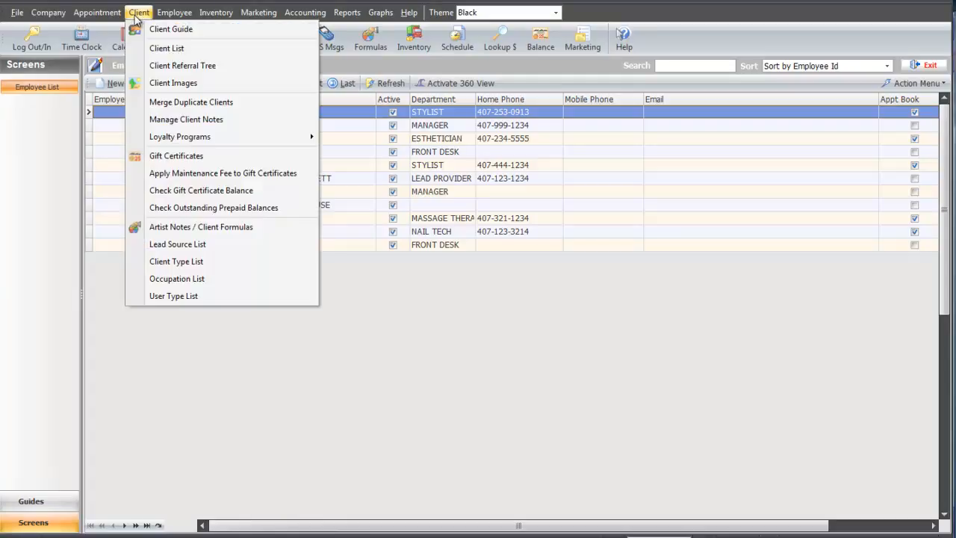
{"action": "left_click", "coordinate": [220, 51]}
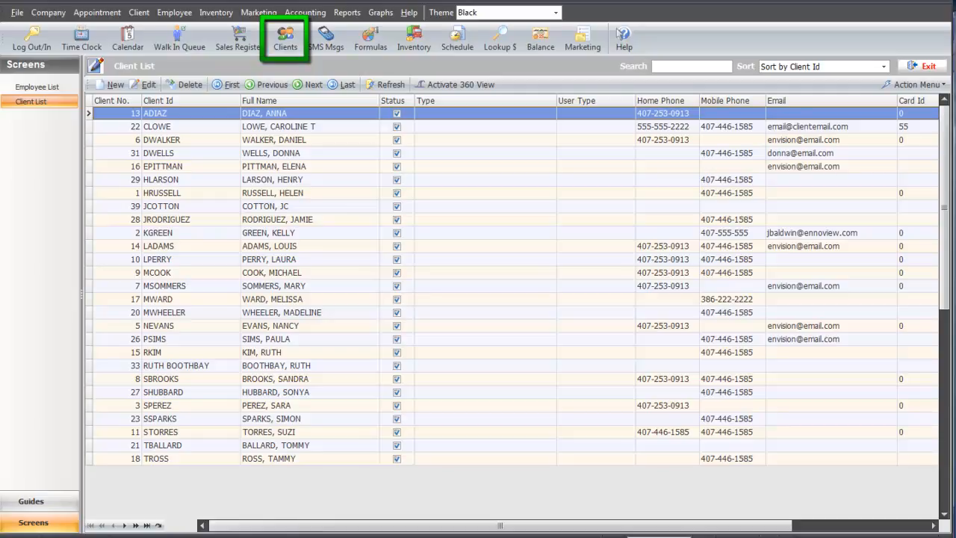
{"action": "double_click", "coordinate": [196, 127]}
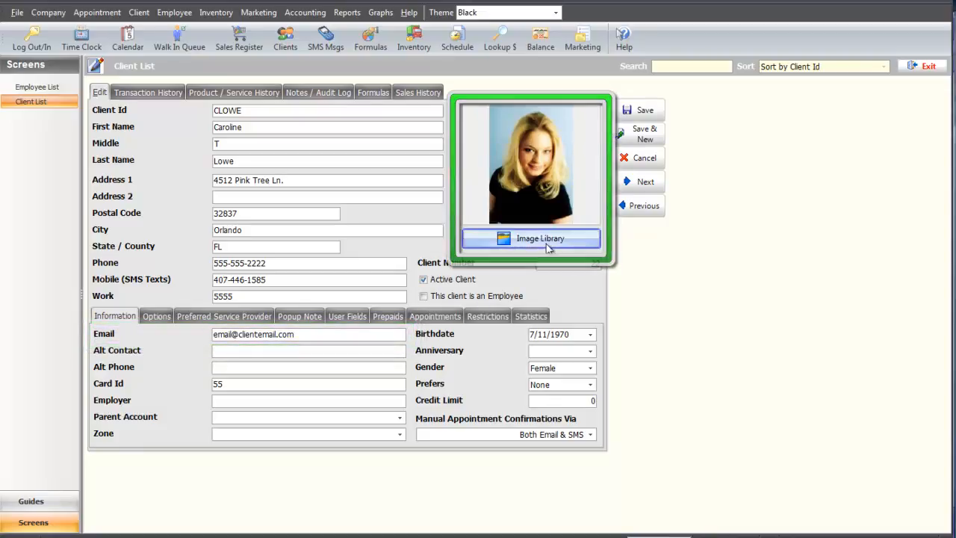
Step: Browse the client's Image Library with its two 9/11/2014 photos, then show the Options details
{"action": "left_click", "coordinate": [497, 240]}
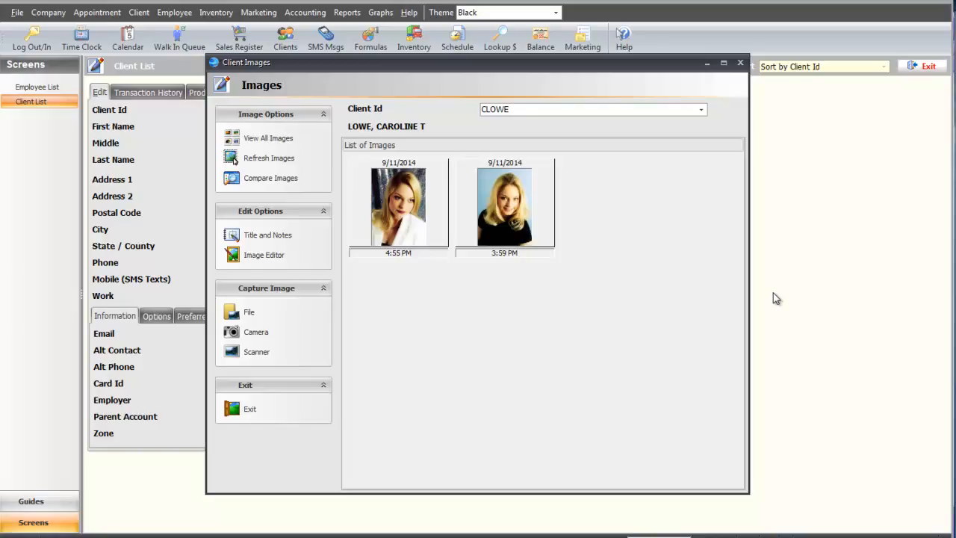
{"action": "left_click", "coordinate": [740, 64]}
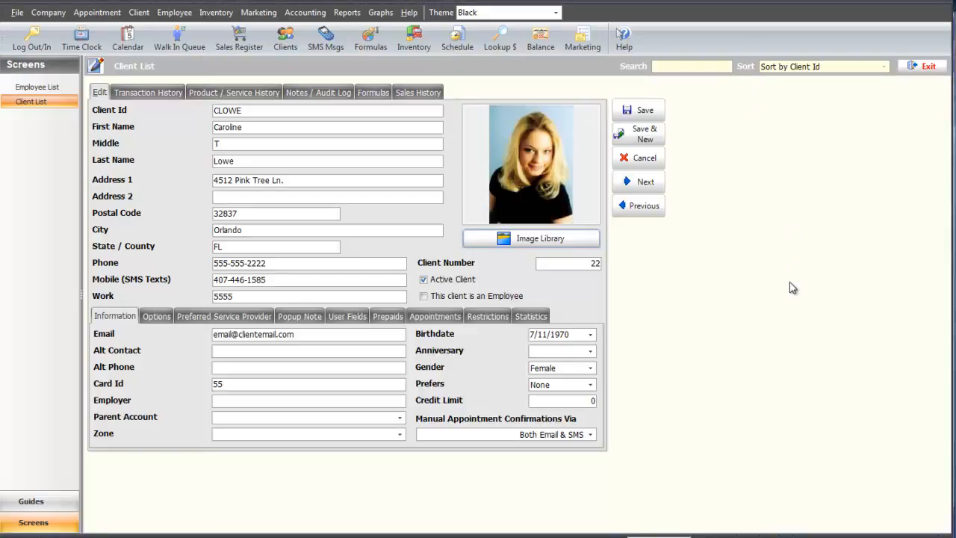
{"action": "left_click", "coordinate": [153, 317]}
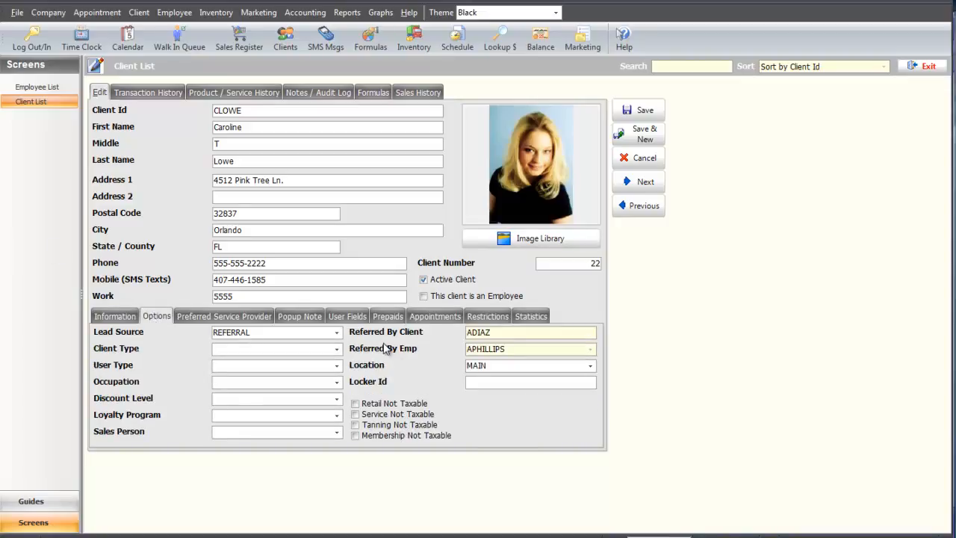
Step: Keep the lead source as REFERRAL and set the client type to LOCAL GUEST
{"action": "left_click", "coordinate": [337, 333]}
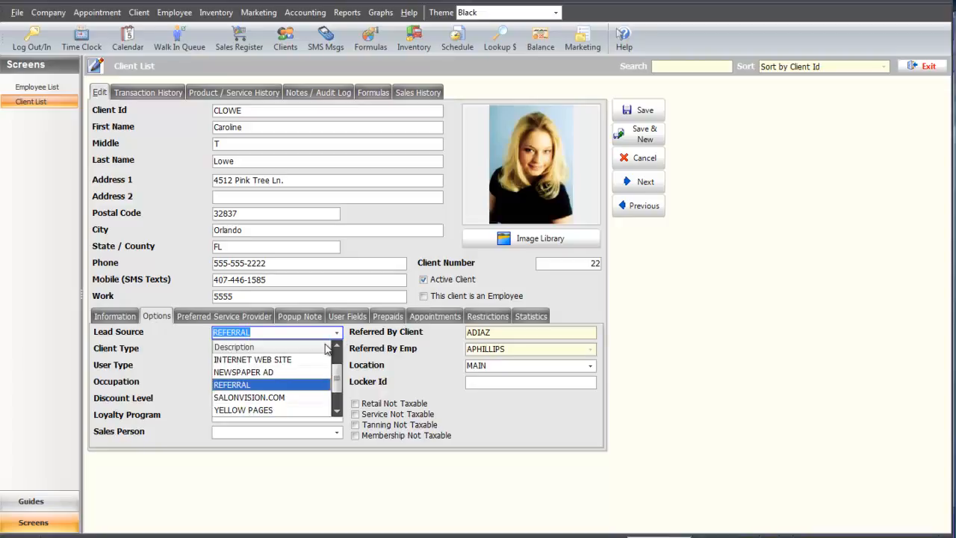
{"action": "left_click", "coordinate": [323, 384]}
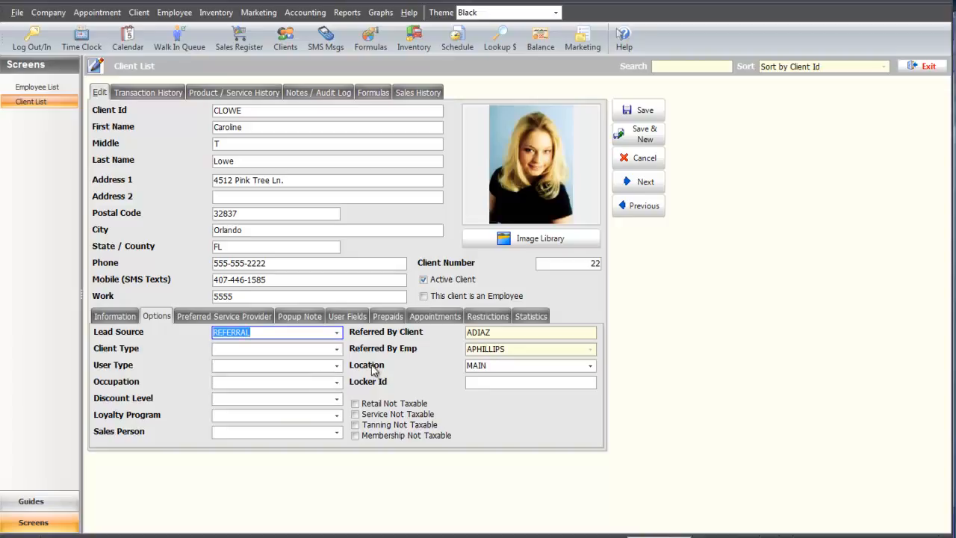
{"action": "left_click", "coordinate": [337, 349]}
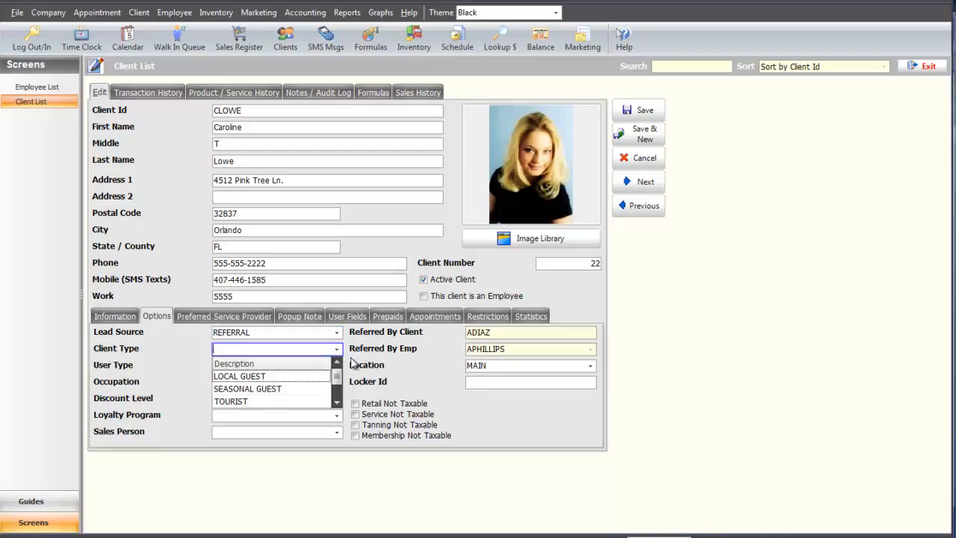
{"action": "left_click", "coordinate": [310, 379]}
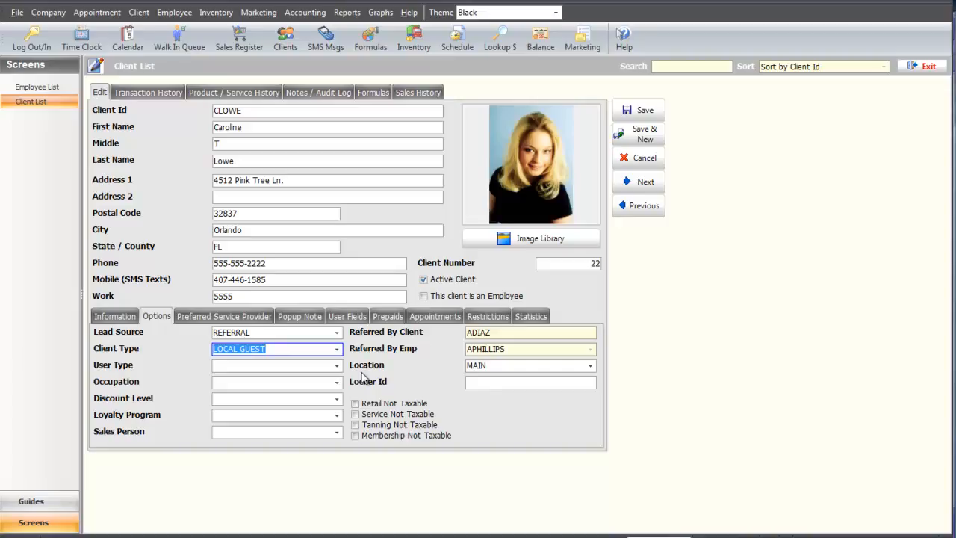
Step: Dismiss the Client menu without choosing and display the client's empty popup note
{"action": "left_click", "coordinate": [140, 13]}
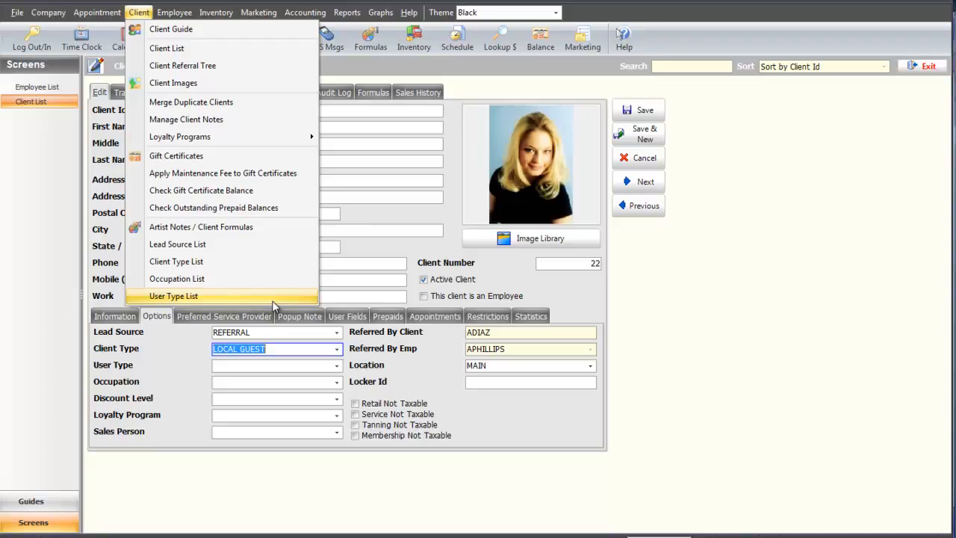
{"action": "left_click", "coordinate": [586, 427]}
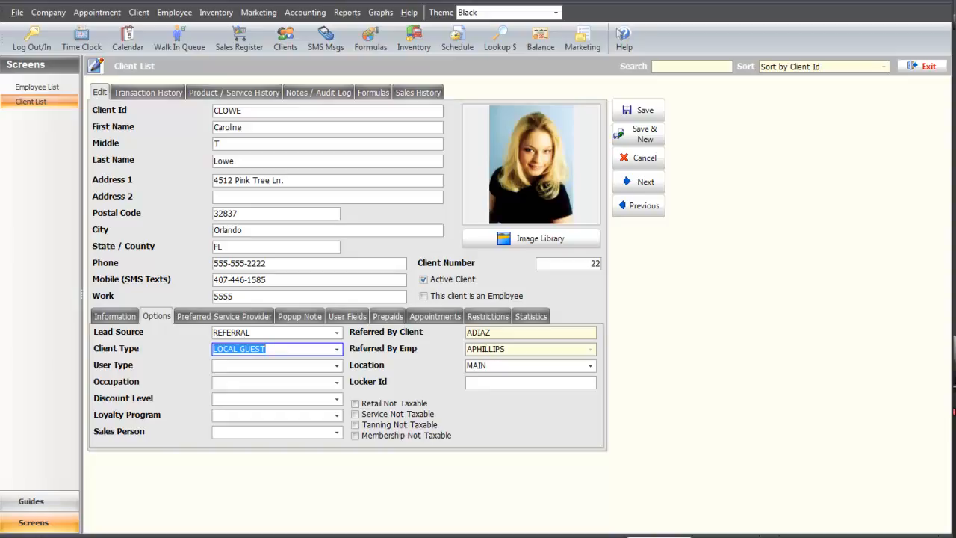
{"action": "left_click", "coordinate": [296, 318]}
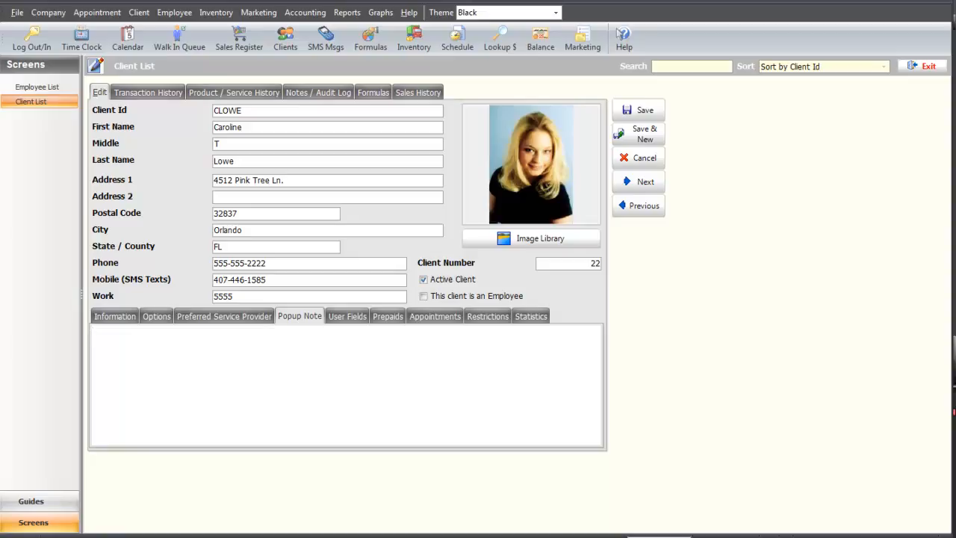
Step: Review the client's notes and audit log, then bring up the booking restrictions
{"action": "left_click", "coordinate": [315, 93]}
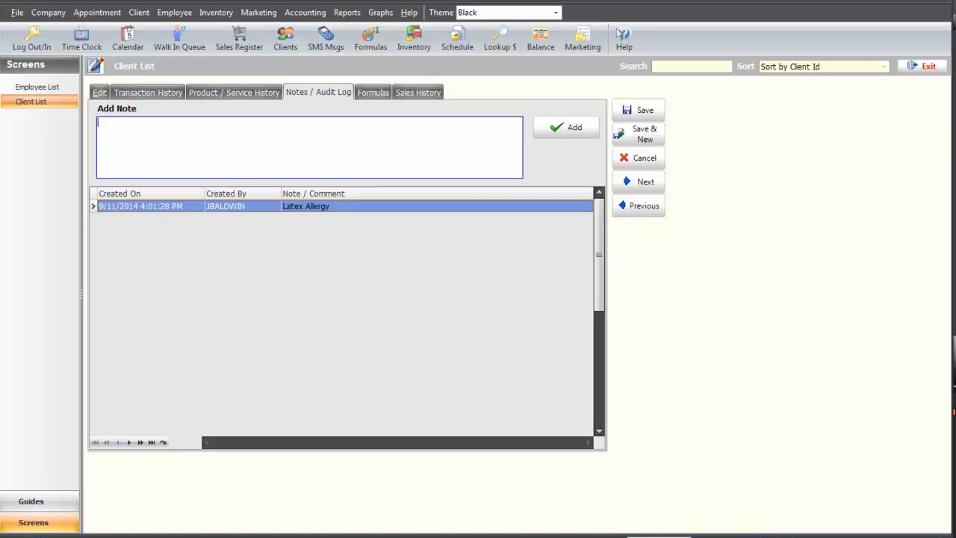
{"action": "left_click", "coordinate": [99, 92]}
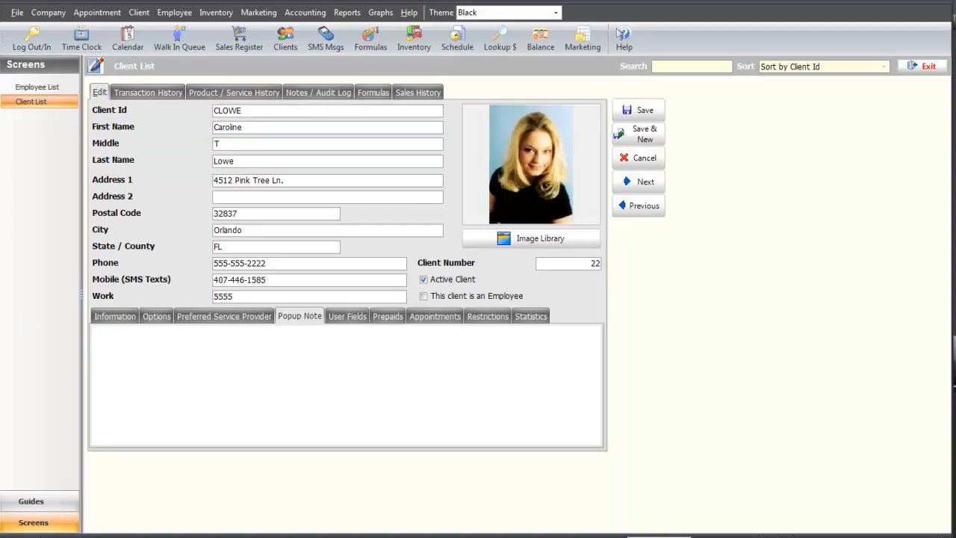
{"action": "left_click", "coordinate": [488, 319]}
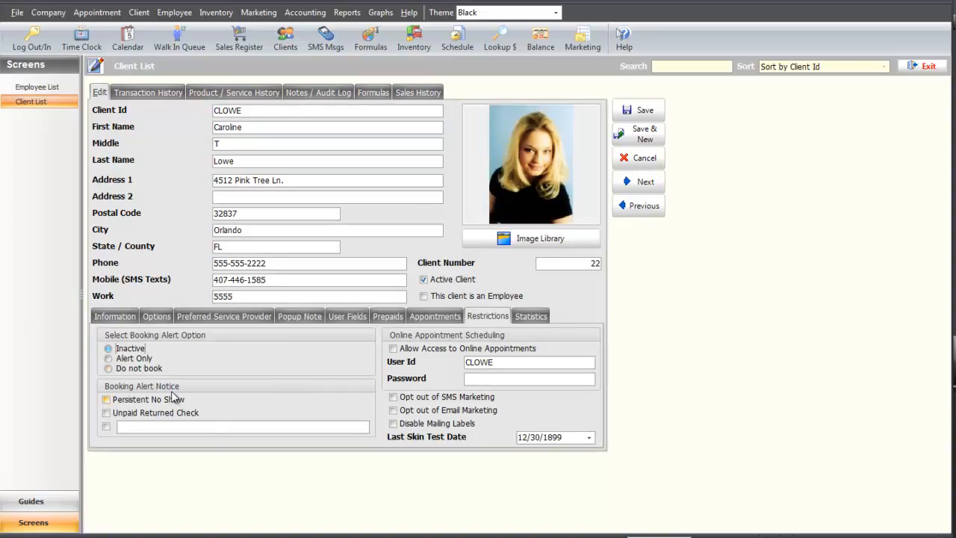
Step: Leave the booking alert Inactive and no-show flag cleared, then view the transaction history
{"action": "left_click", "coordinate": [133, 360]}
{"action": "key", "text": "Down"}
{"action": "left_click", "coordinate": [179, 400]}
{"action": "left_click", "coordinate": [138, 349]}
{"action": "left_click", "coordinate": [106, 399]}
{"action": "left_click", "coordinate": [173, 94]}
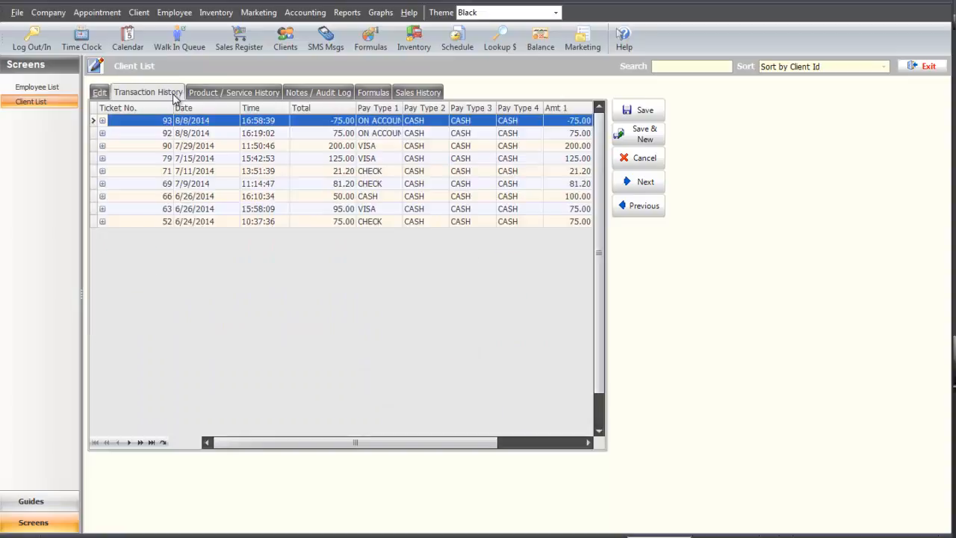
Step: Expand tickets 90, 63 and one other to inspect their items
{"action": "left_click", "coordinate": [102, 147]}
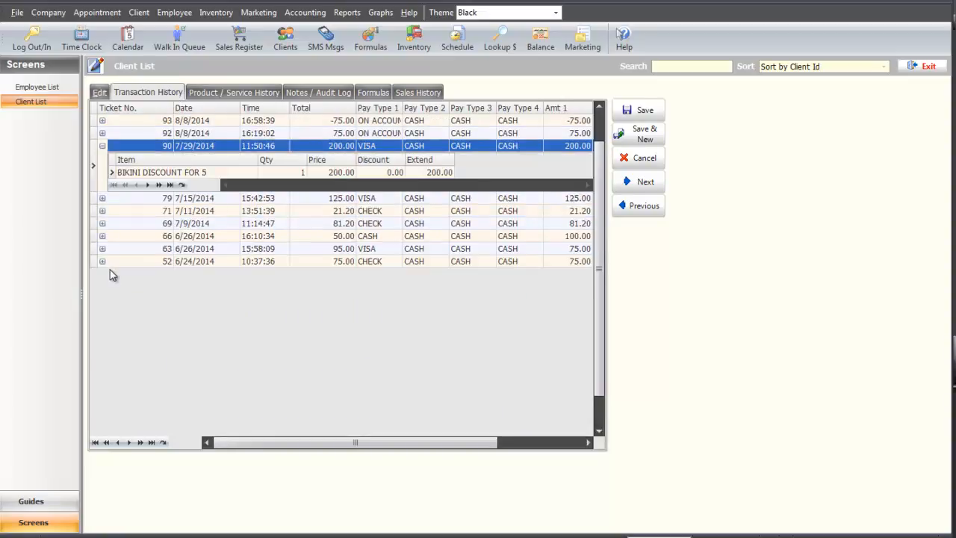
{"action": "left_click", "coordinate": [102, 210]}
{"action": "left_click", "coordinate": [103, 249]}
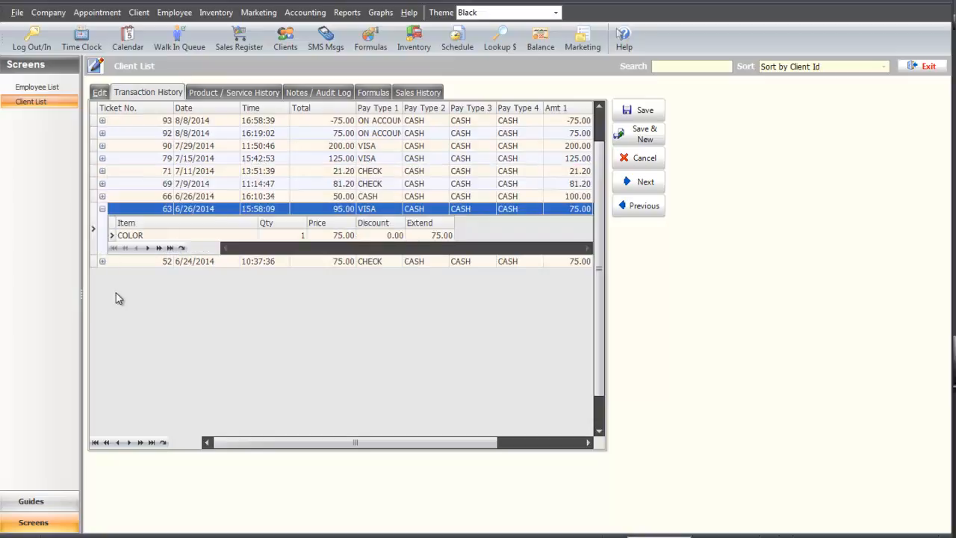
Step: Show the product and service history filtered to services only
{"action": "left_click", "coordinate": [224, 93]}
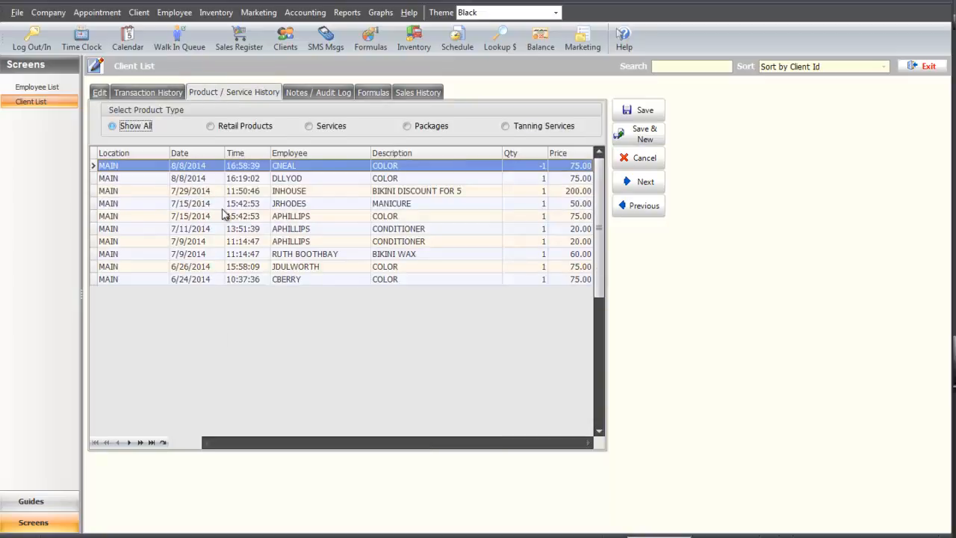
{"action": "left_click", "coordinate": [212, 126]}
{"action": "left_click", "coordinate": [310, 126]}
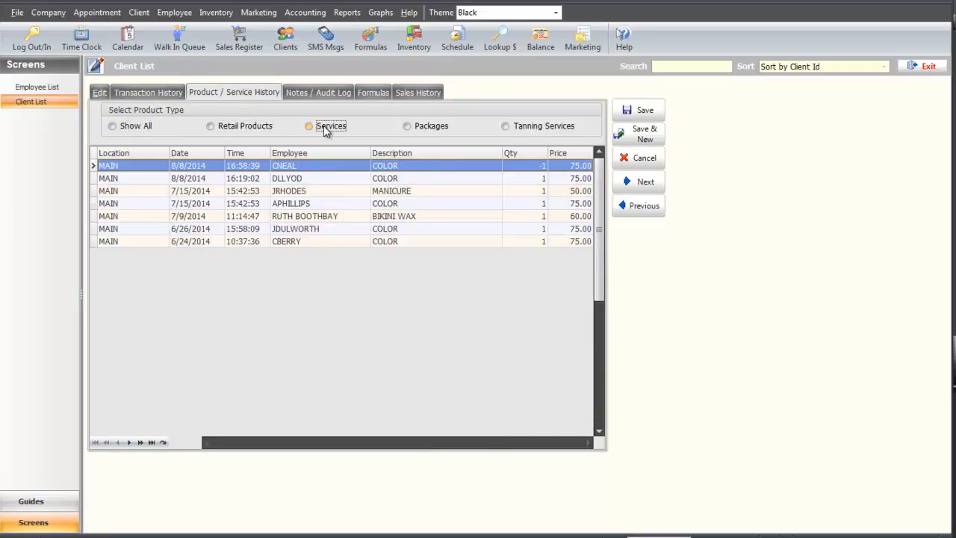